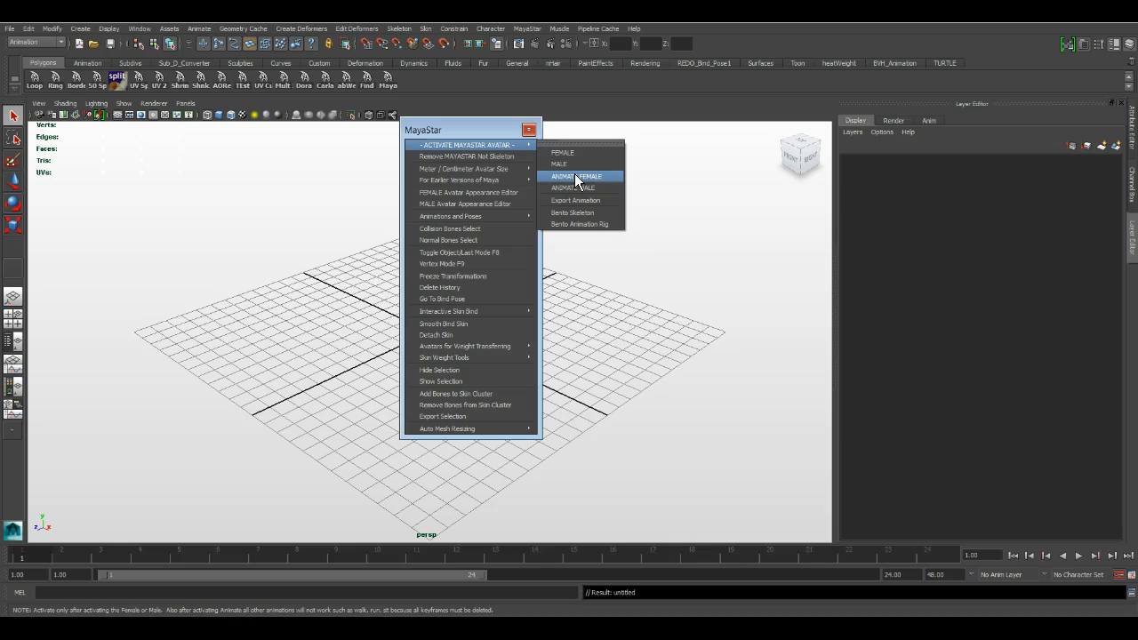
# Try to activate the Animate Female avatar in the empty scene.
pyautogui.click(576, 176)
pyautogui.click(579, 156)
pyautogui.click(574, 176)
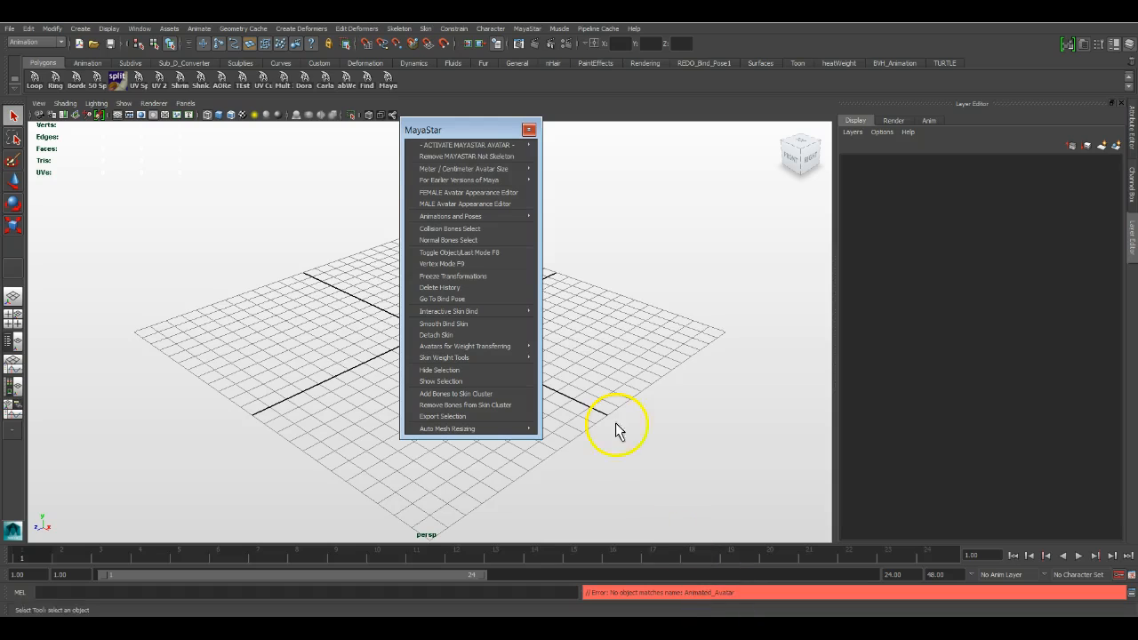
# Activate the MayaStar Female avatar and display it shaded with textures, clear of the MayaStar window.
pyautogui.moveTo(507, 146)
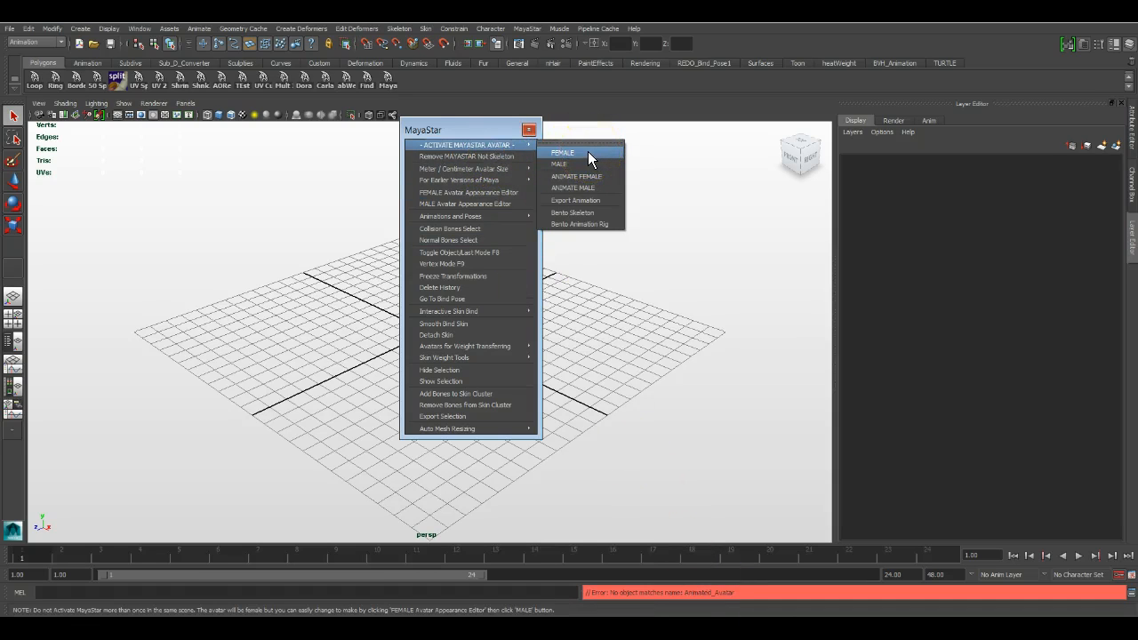
pyautogui.click(587, 153)
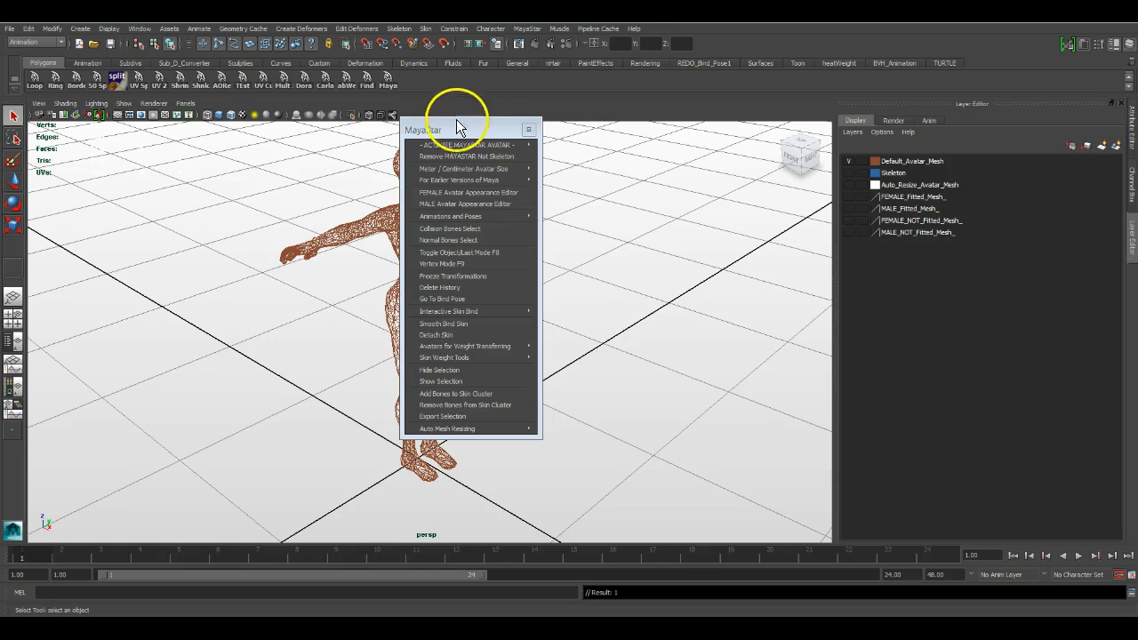
pyautogui.moveTo(463, 142)
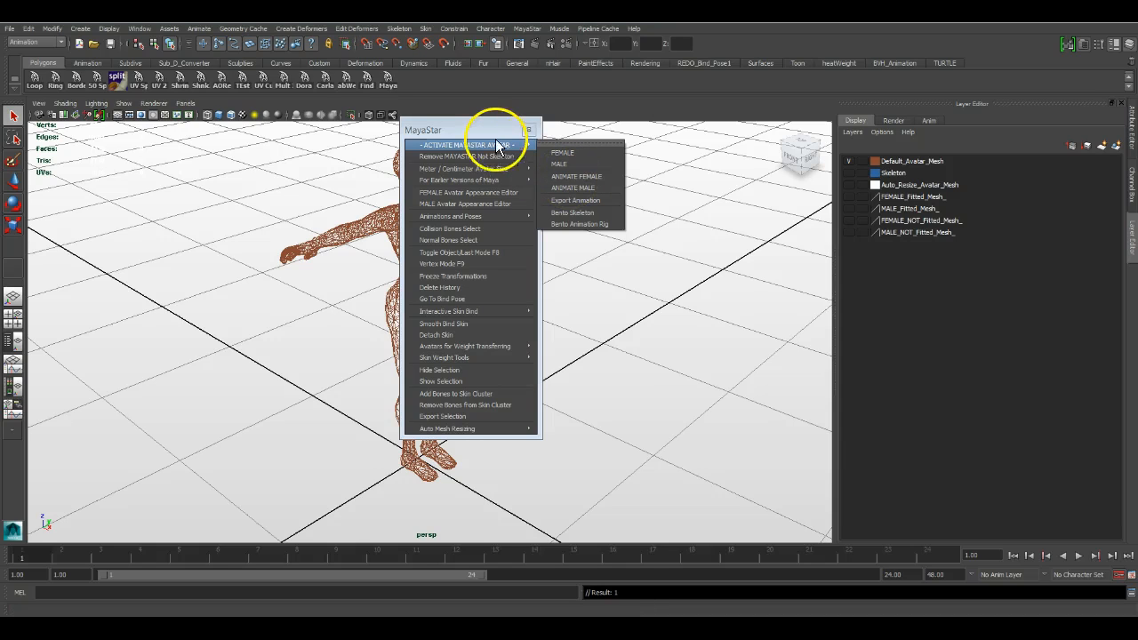
pyautogui.moveTo(430, 183)
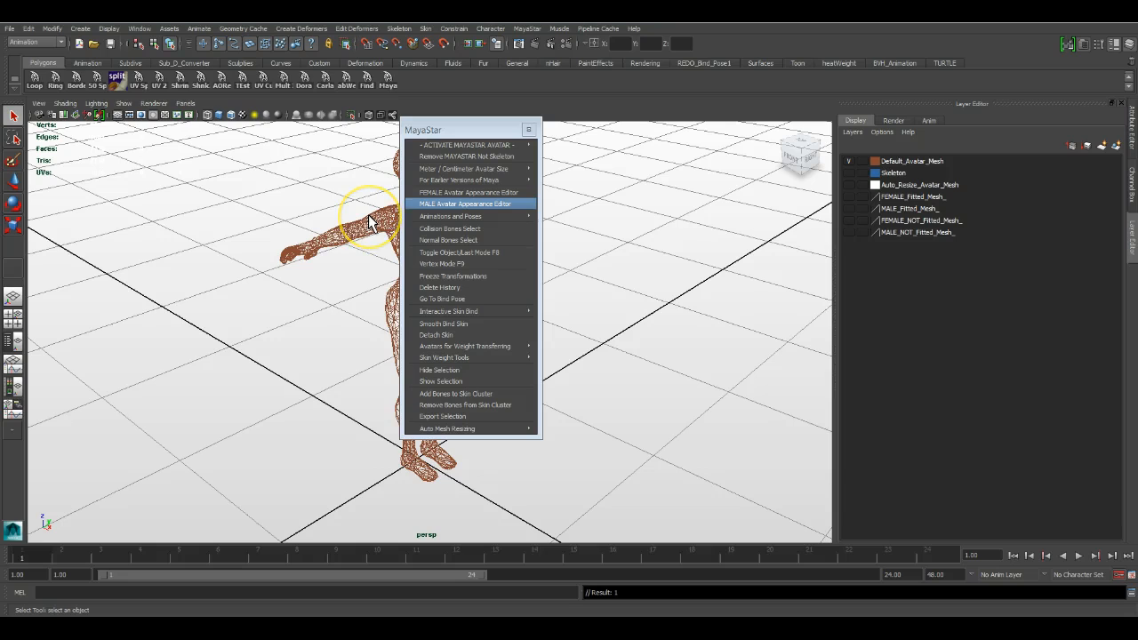
pyautogui.click(467, 127)
pyautogui.moveTo(467, 127); pyautogui.dragTo(715, 135)
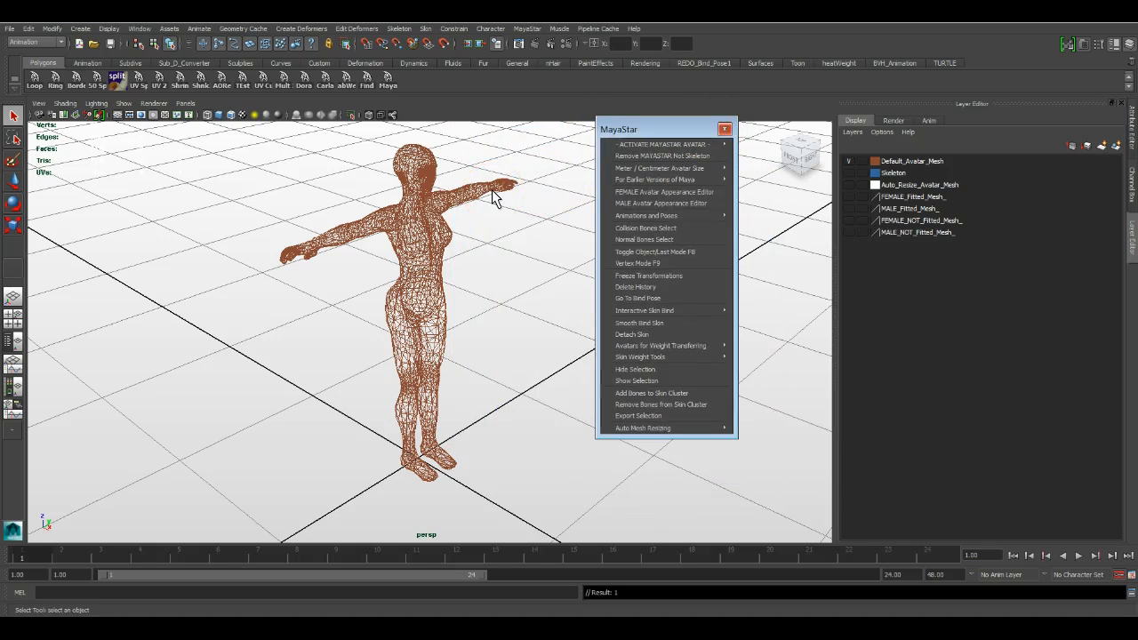
pyautogui.press('6')
pyautogui.moveTo(483, 241)
pyautogui.keyDown('alt'); pyautogui.mouseDown()
pyautogui.moveTo(377, 229)
pyautogui.moveTo(457, 246)
pyautogui.moveTo(374, 261)
pyautogui.moveTo(378, 276)
pyautogui.moveTo(406, 264)
pyautogui.moveTo(382, 257)
pyautogui.moveTo(399, 257)
pyautogui.mouseUp(); pyautogui.keyUp('alt')
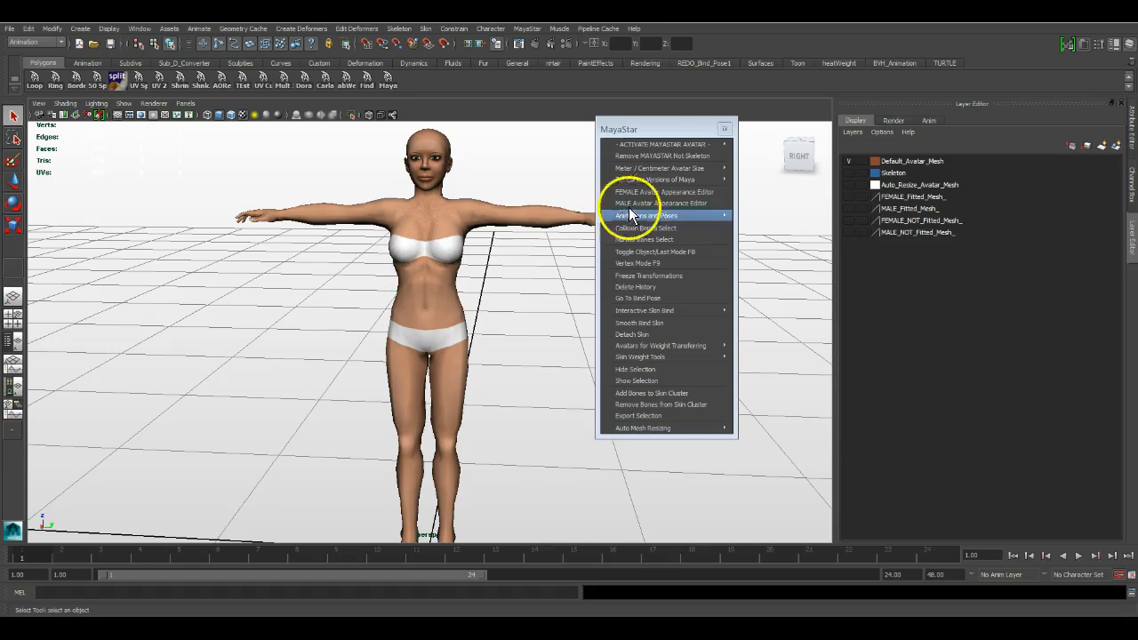
# Activate the Animate Female rig on the loaded female avatar.
pyautogui.click(657, 122)
pyautogui.moveTo(653, 143)
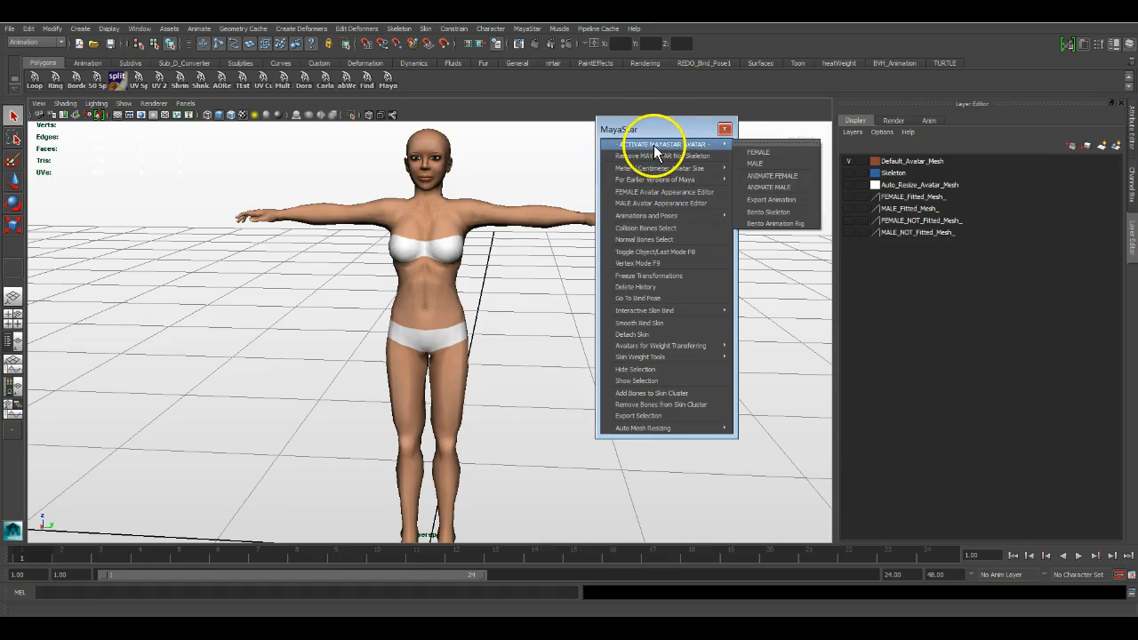
pyautogui.click(775, 177)
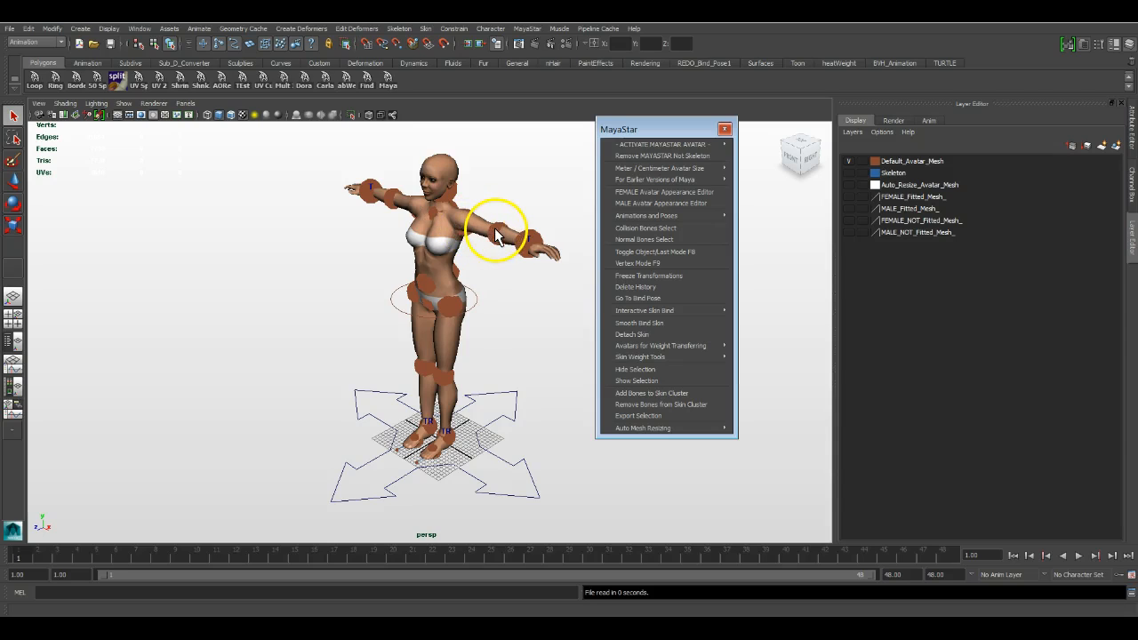
# Start a new scene without saving the female avatar scene.
pyautogui.moveTo(637, 170)
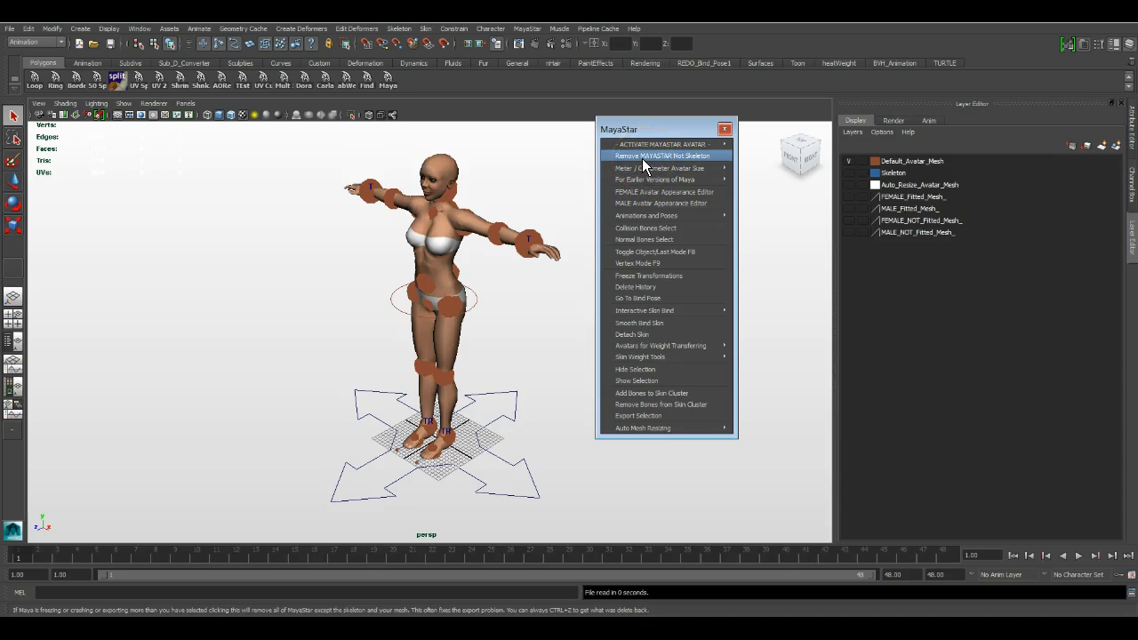
pyautogui.click(10, 30)
pyautogui.click(36, 39)
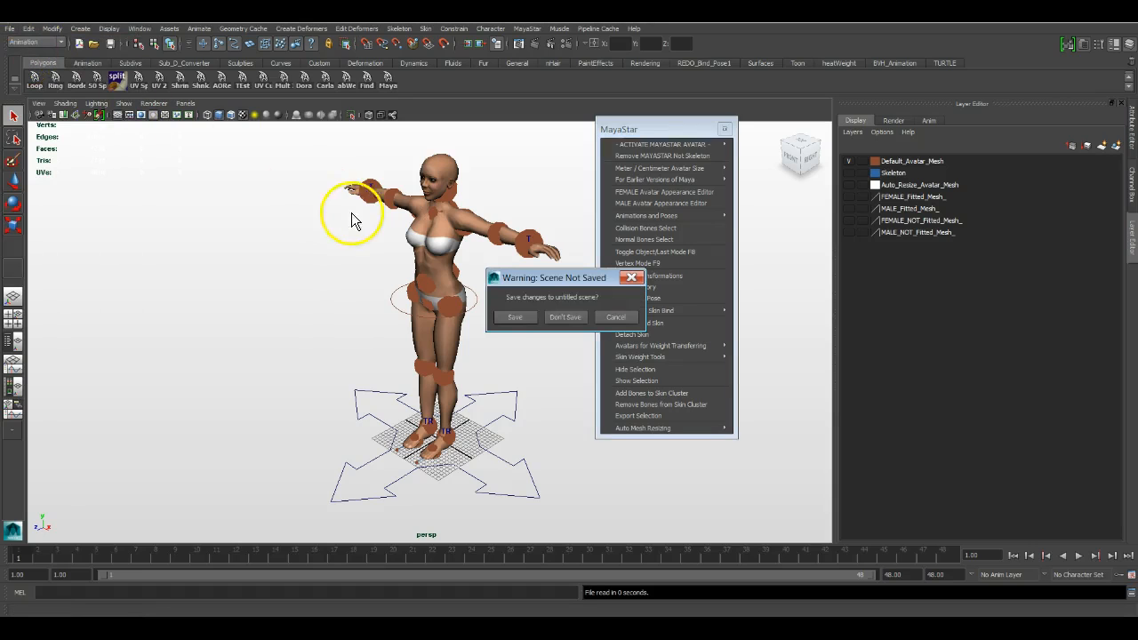
pyautogui.click(564, 317)
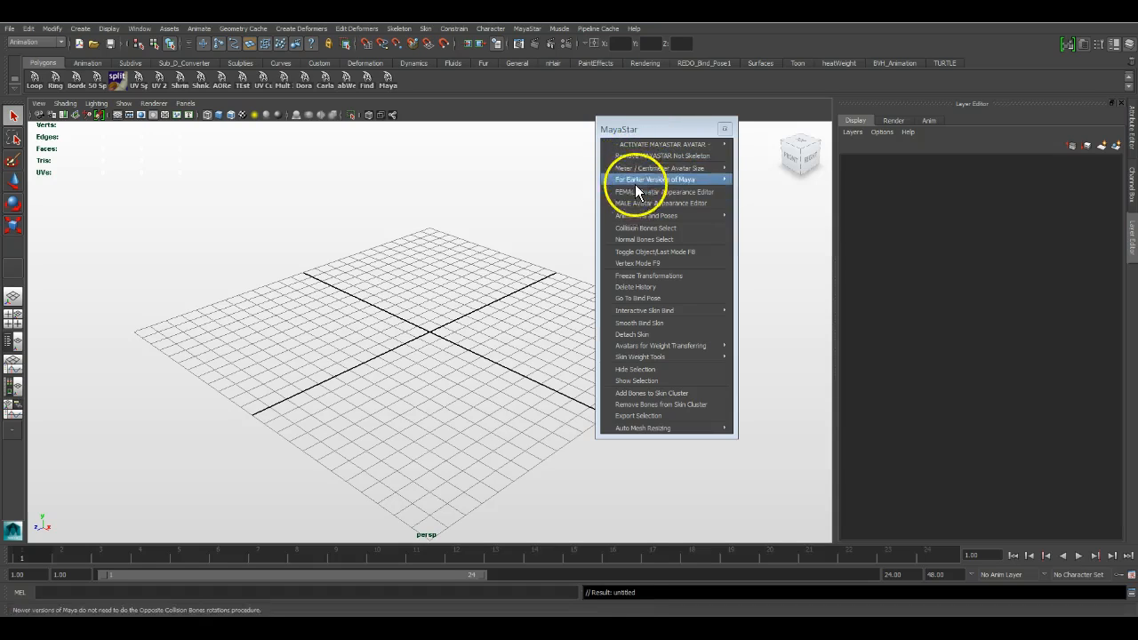
# Open MayaStar's Export Animation settings for BVH and close them without exporting.
pyautogui.moveTo(639, 139)
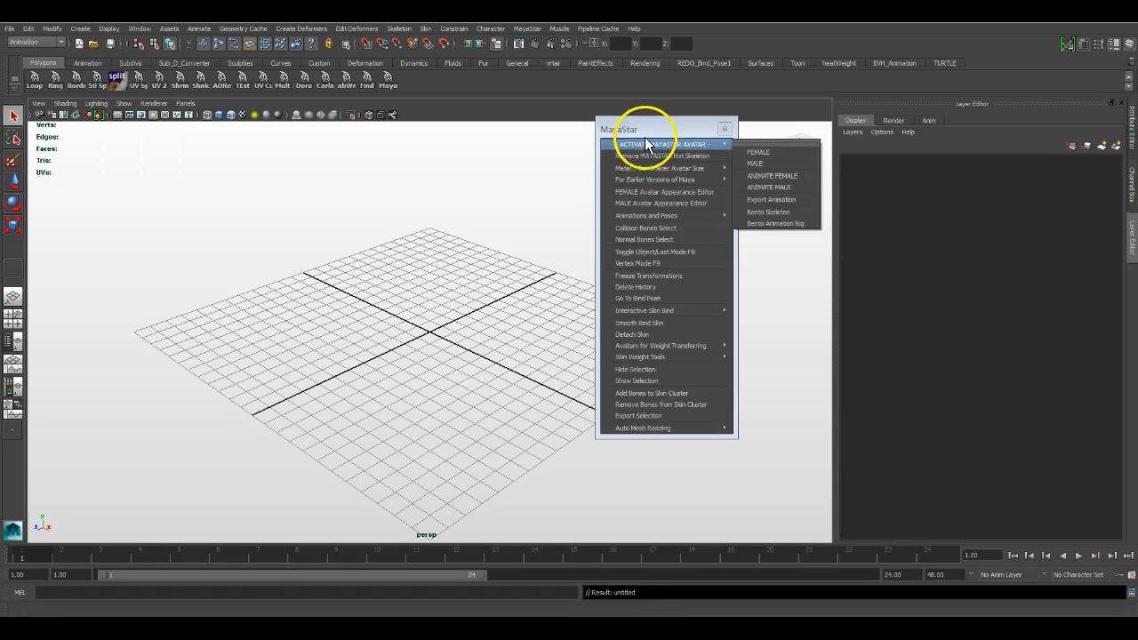
pyautogui.moveTo(678, 127); pyautogui.dragTo(519, 108)
pyautogui.moveTo(519, 127)
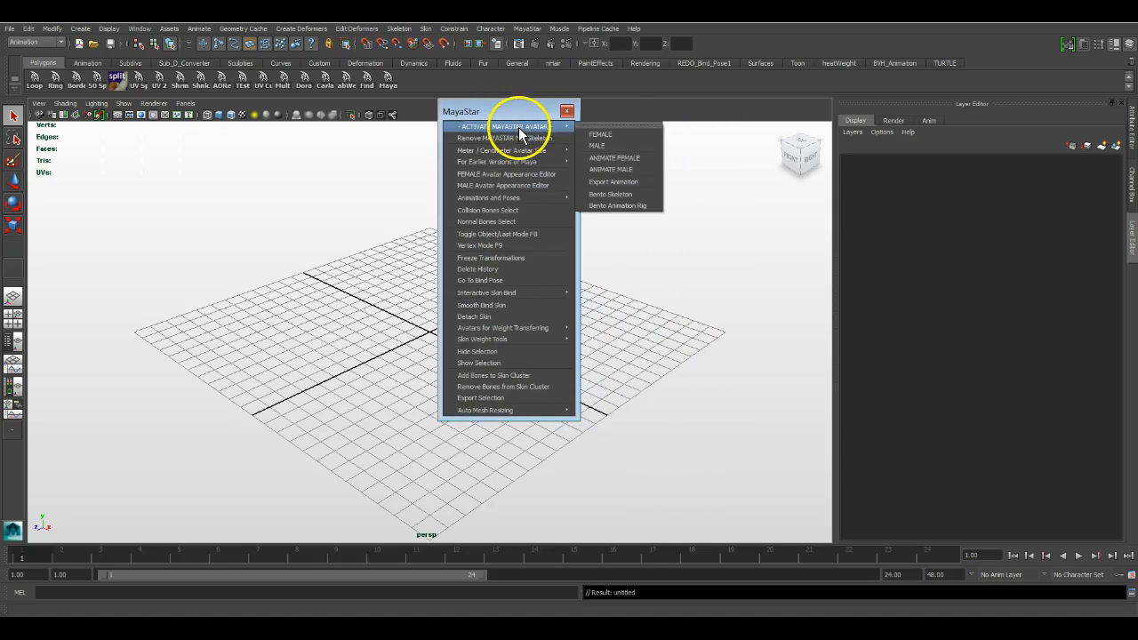
pyautogui.click(619, 169)
pyautogui.moveTo(564, 128)
pyautogui.click(641, 181)
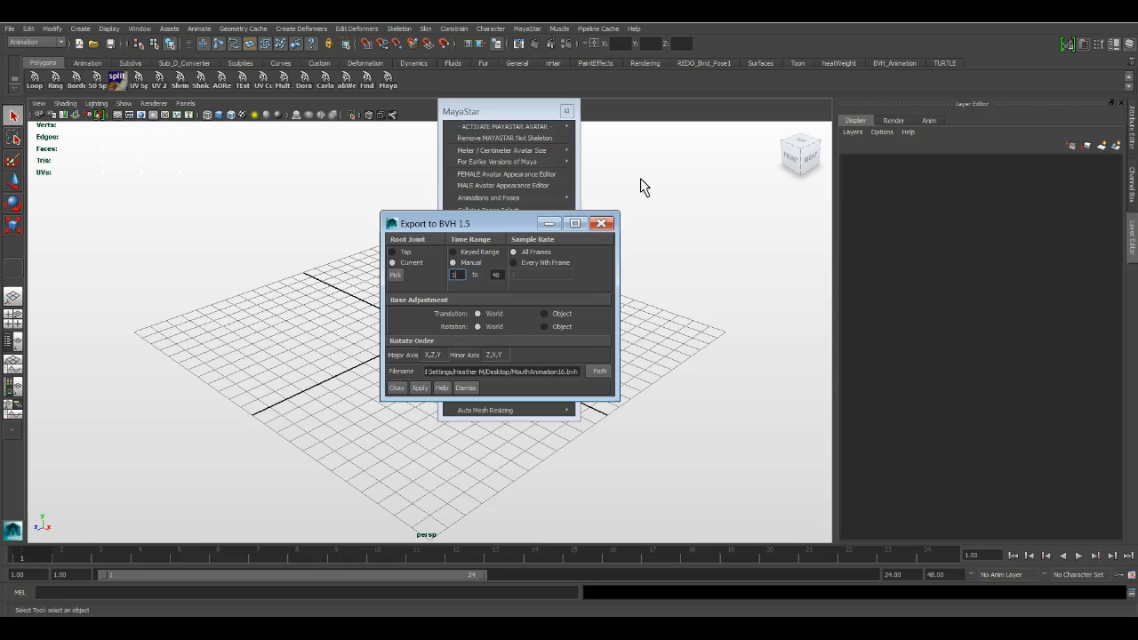
pyautogui.click(602, 224)
# Load the Bento Skeleton into the empty scene and move the MayaStar window clear of it.
pyautogui.moveTo(554, 126)
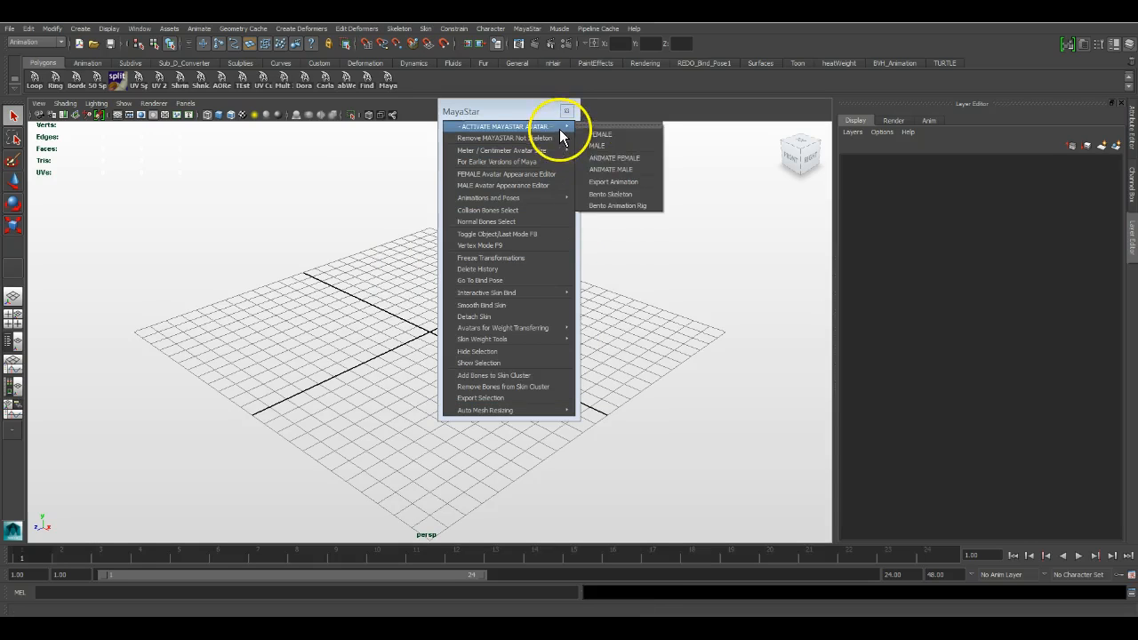
pyautogui.click(627, 195)
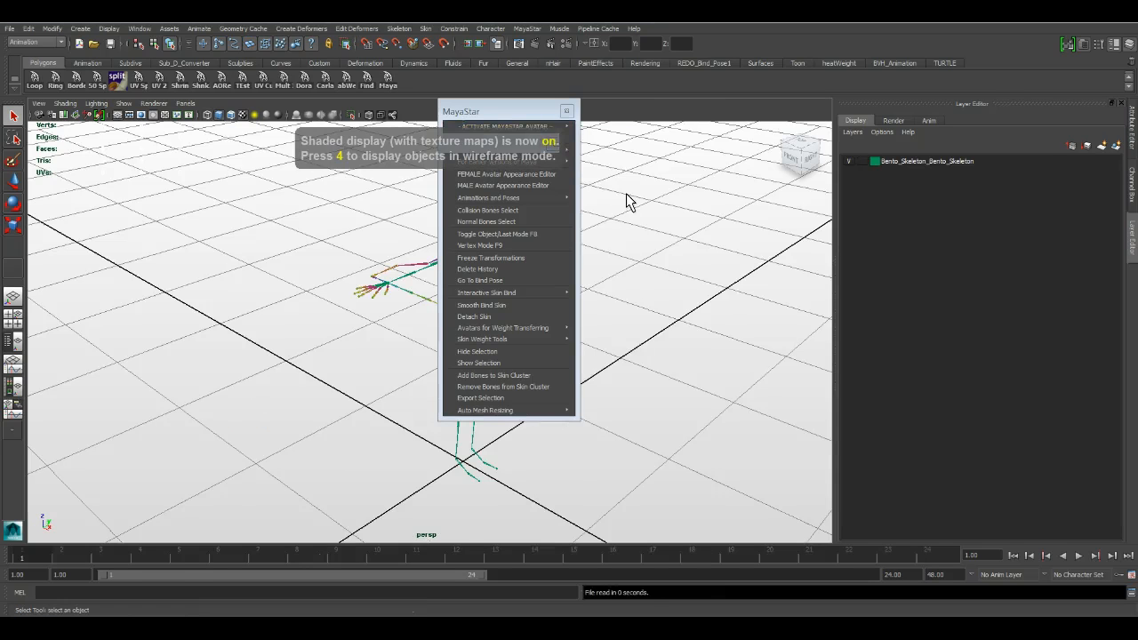
pyautogui.moveTo(533, 115); pyautogui.dragTo(756, 132)
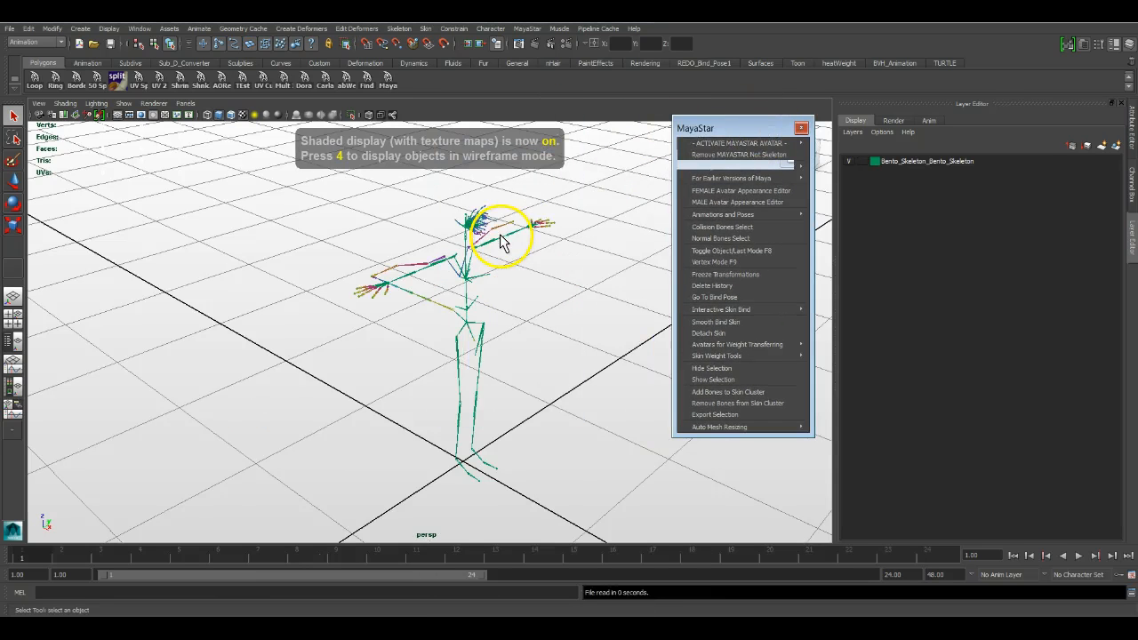
pyautogui.keyDown('alt'); pyautogui.moveTo(469, 303); pyautogui.dragTo(511, 315); pyautogui.keyUp('alt')
pyautogui.keyDown('alt'); pyautogui.moveTo(512, 315); pyautogui.dragTo(611, 329, button='right'); pyautogui.keyUp('alt')
pyautogui.keyDown('alt'); pyautogui.moveTo(611, 329); pyautogui.dragTo(452, 300); pyautogui.keyUp('alt')
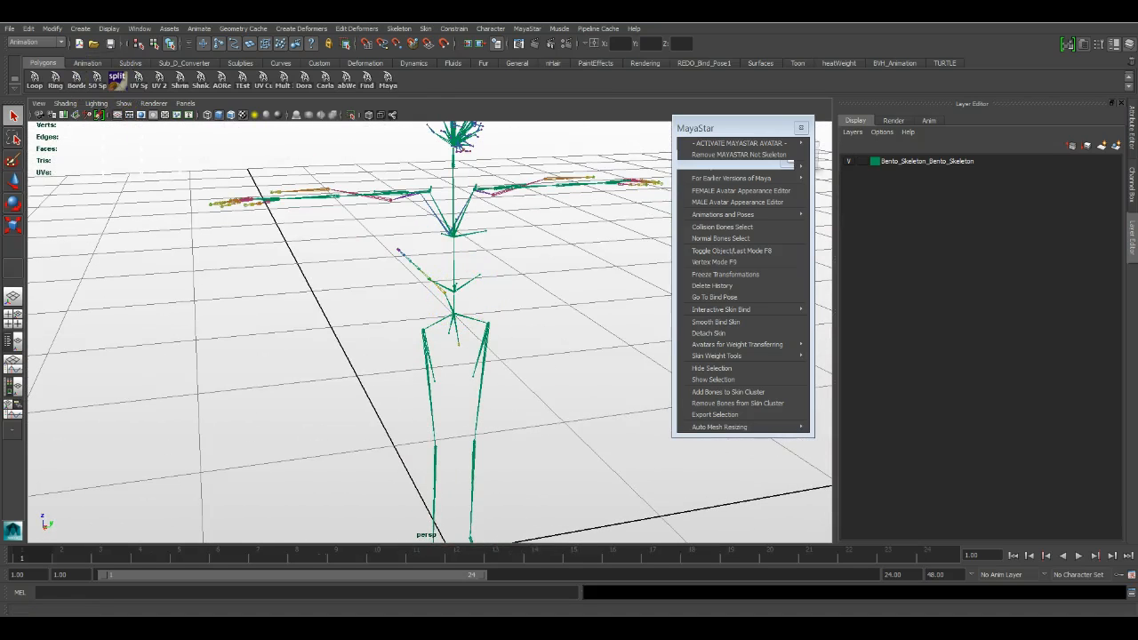
# Discard the Bento skeleton scene unsaved and start a new scene.
pyautogui.click(9, 28)
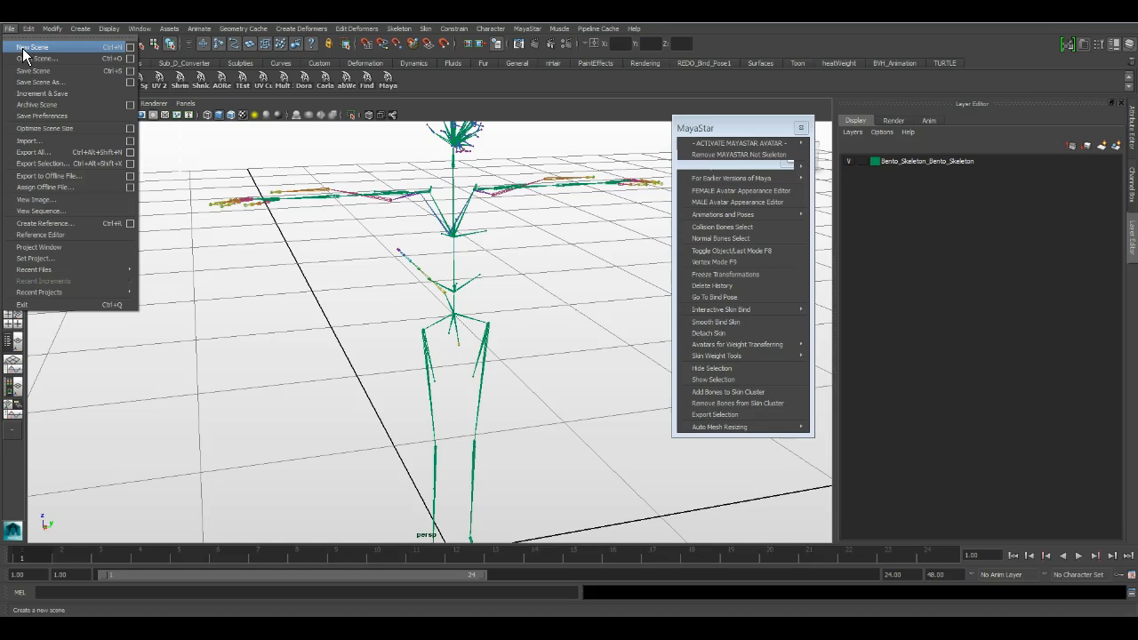
pyautogui.click(32, 47)
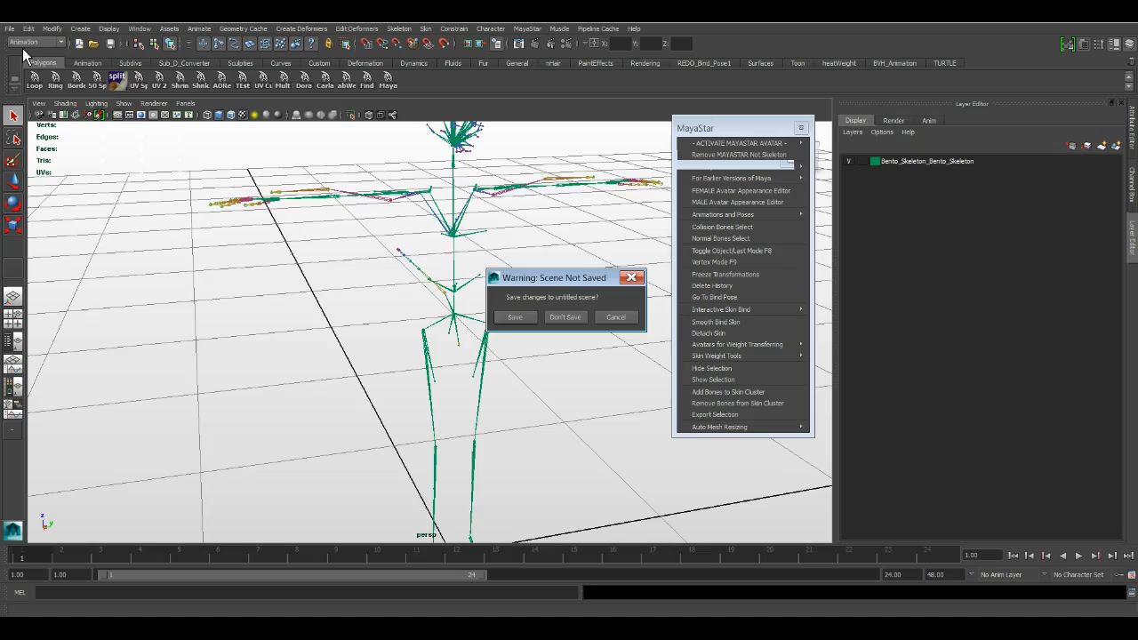
pyautogui.click(578, 325)
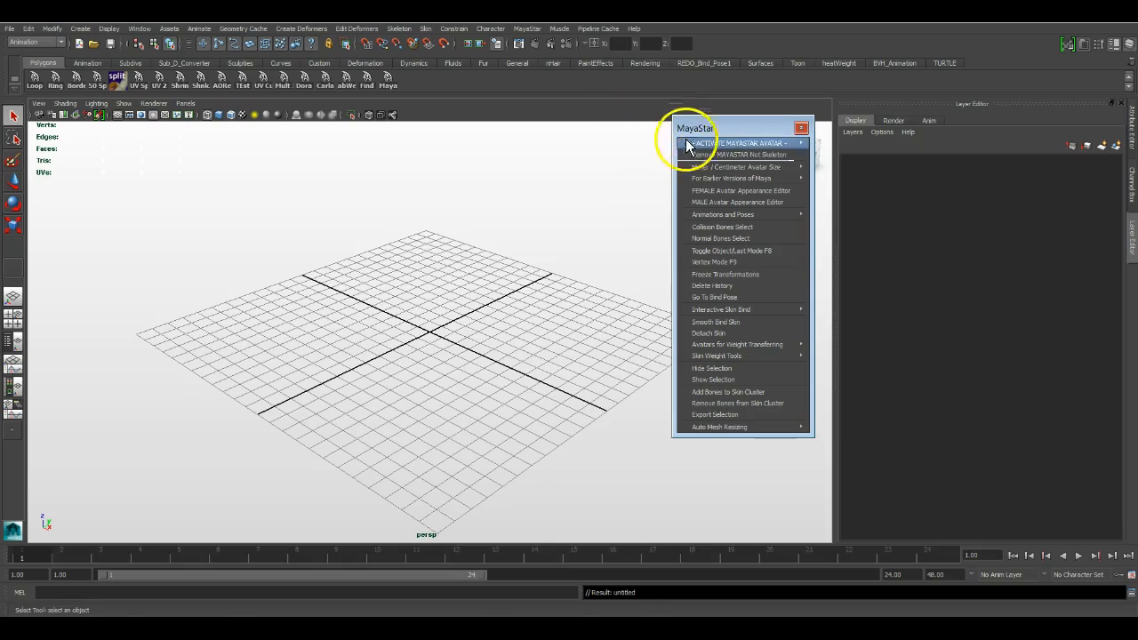
# Load the Bento Animation Rig and display it shaded with textures.
pyautogui.moveTo(747, 167)
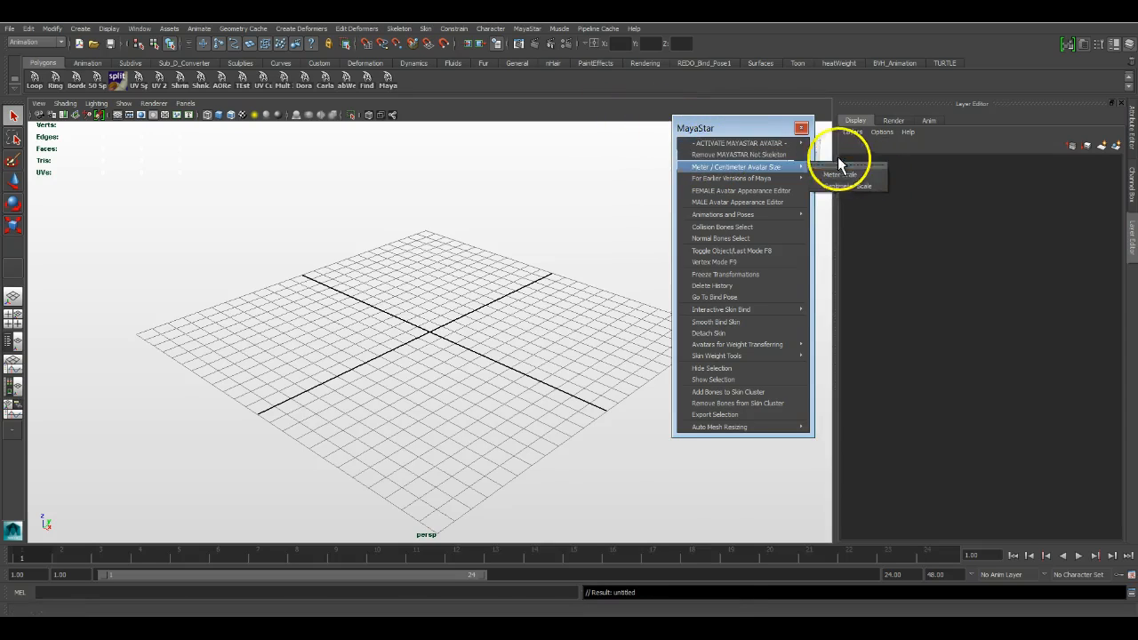
pyautogui.moveTo(787, 144)
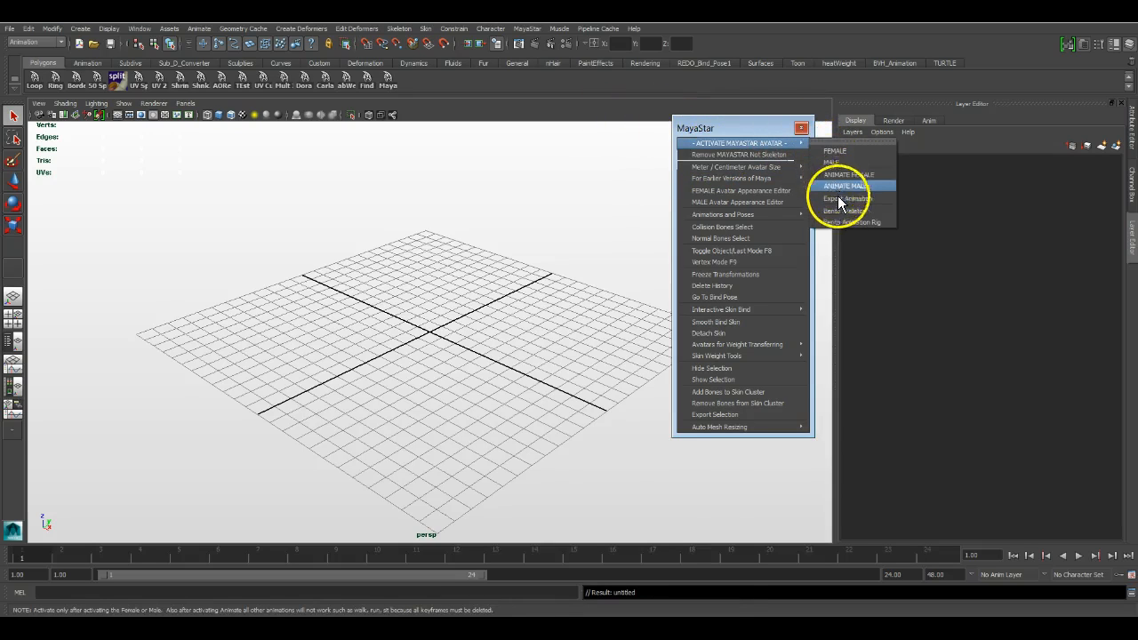
pyautogui.click(840, 222)
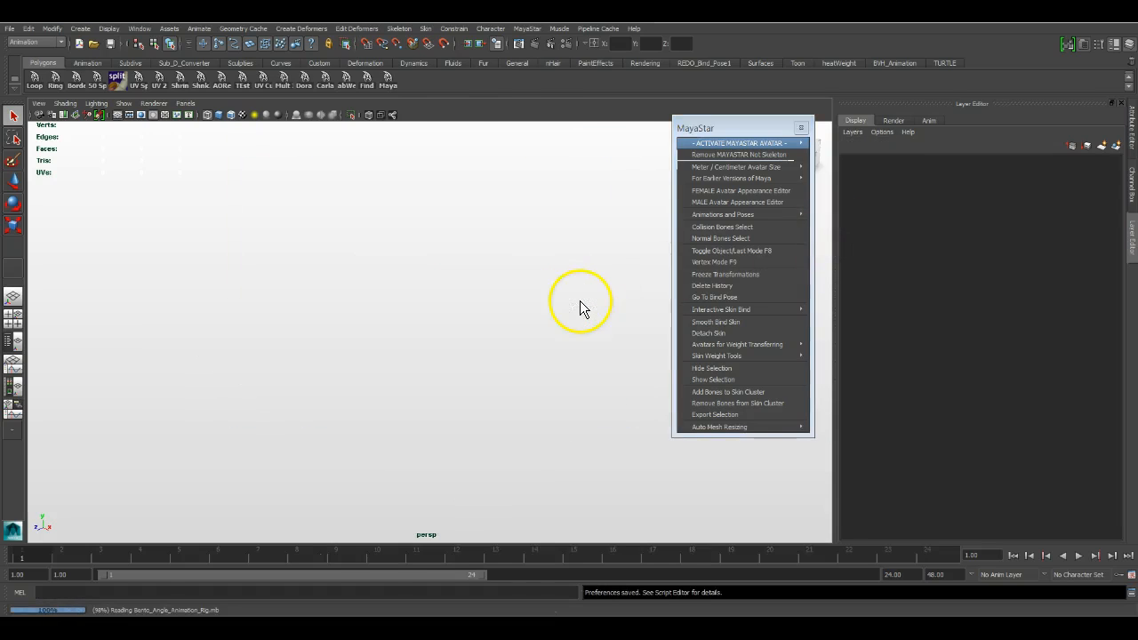
pyautogui.press('6')
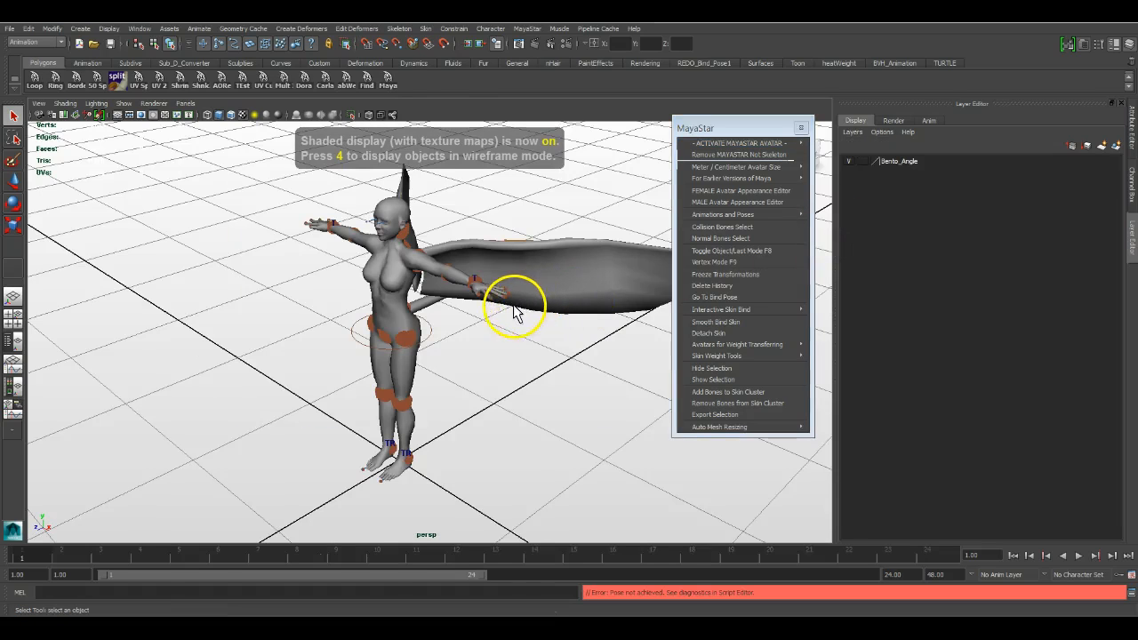
# Make the rig's joints visible through the mesh and select the winged avatar mesh.
pyautogui.click(392, 115)
pyautogui.keyDown('alt'); pyautogui.moveTo(471, 311); pyautogui.dragTo(552, 333); pyautogui.keyUp('alt')
pyautogui.keyDown('alt'); pyautogui.moveTo(551, 332); pyautogui.dragTo(524, 328, button='middle'); pyautogui.keyUp('alt')
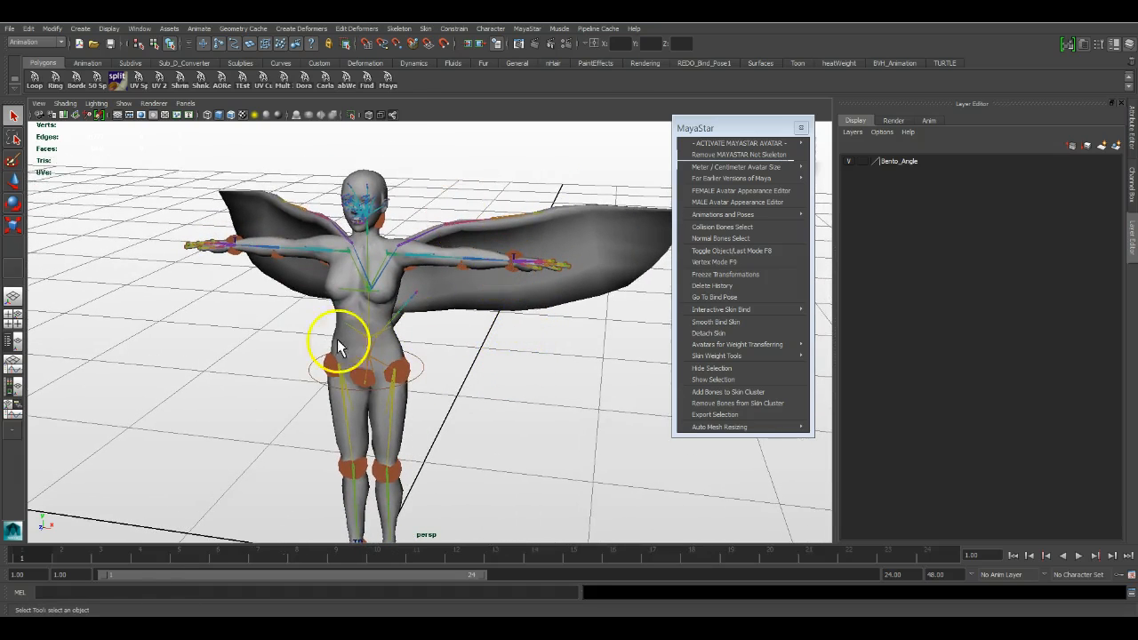
pyautogui.click(343, 310)
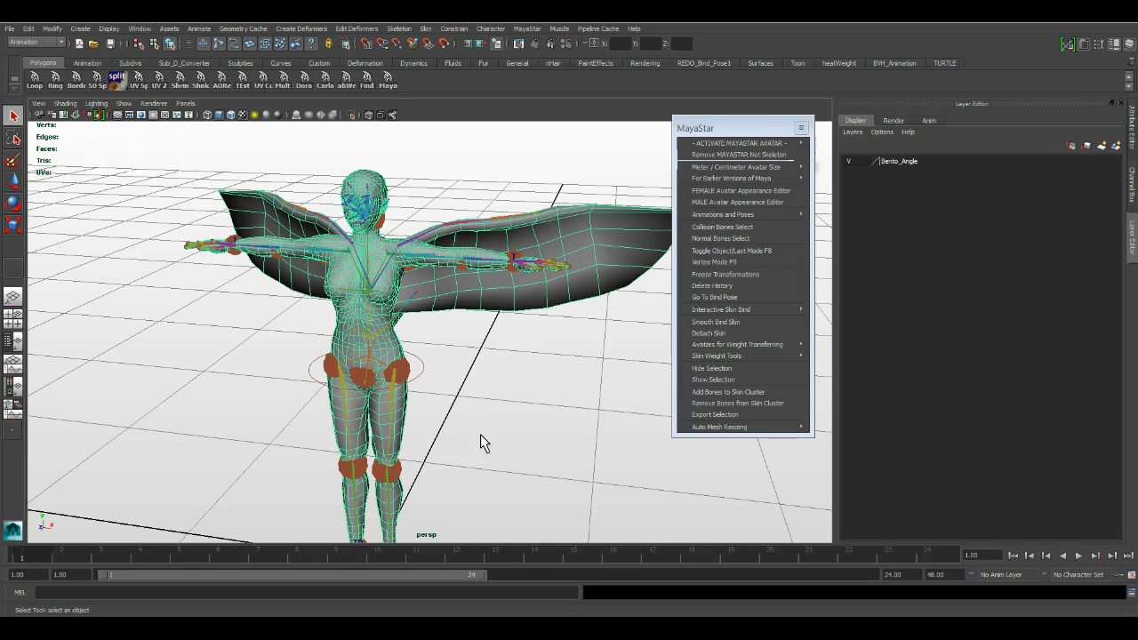
pyautogui.keyDown('alt'); pyautogui.moveTo(437, 295); pyautogui.dragTo(485, 292); pyautogui.keyUp('alt')
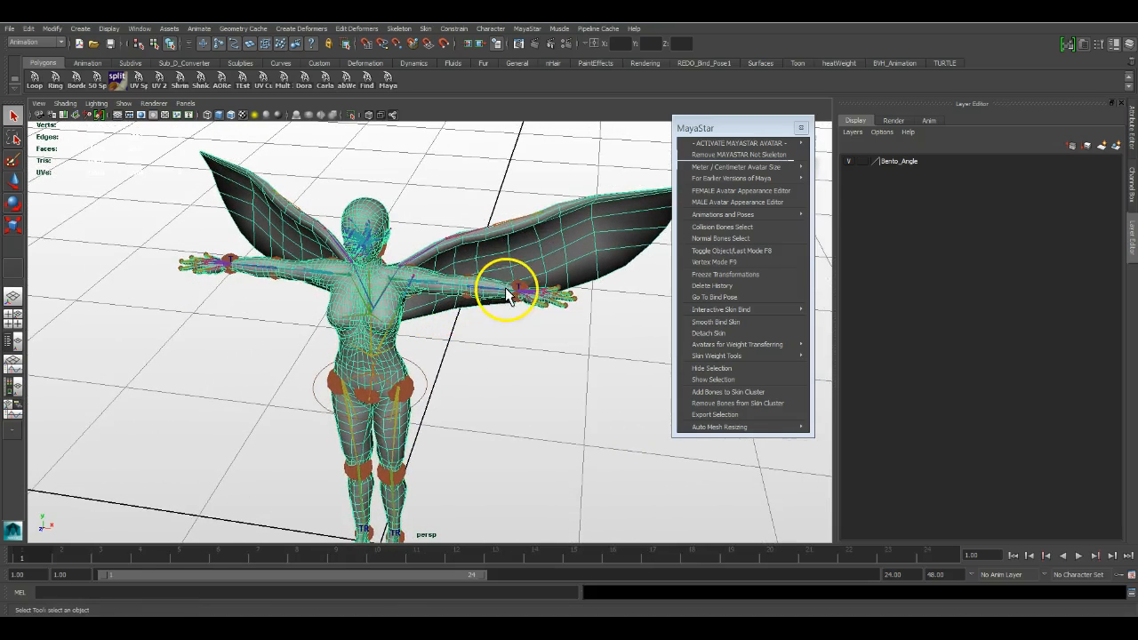
# Select the control on the upper edge of the avatar's left wing and rotate it slightly.
pyautogui.click(514, 219)
pyautogui.press('e')
pyautogui.moveTo(516, 224); pyautogui.dragTo(554, 326)
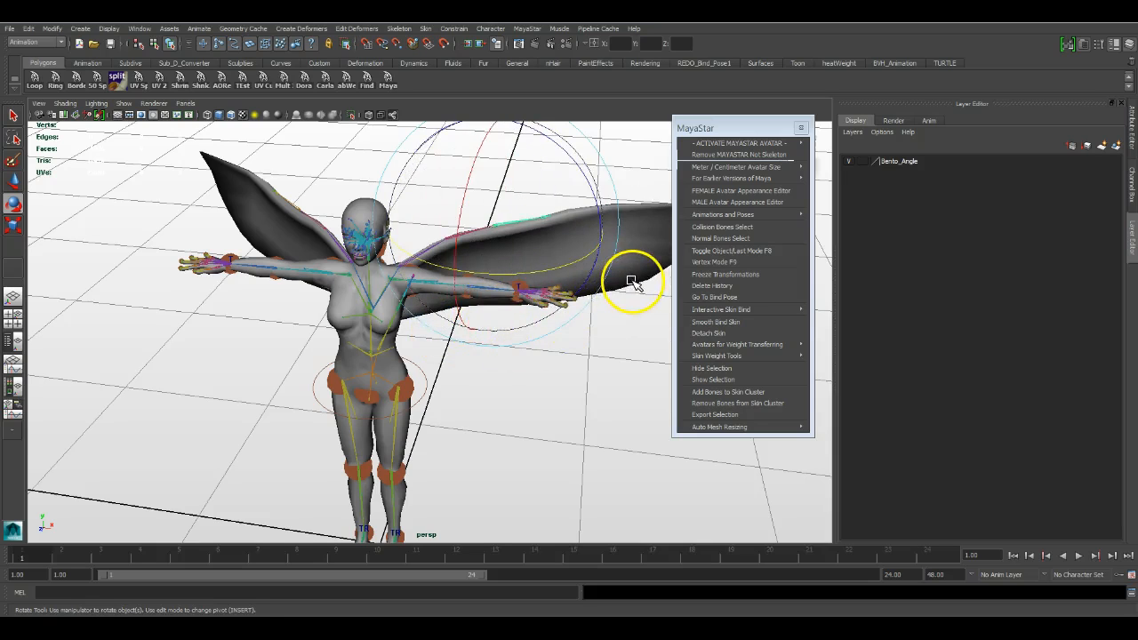
pyautogui.click(546, 350)
# Reselect the winged avatar mesh and move the MayaStar window closer to it.
pyautogui.click(437, 328)
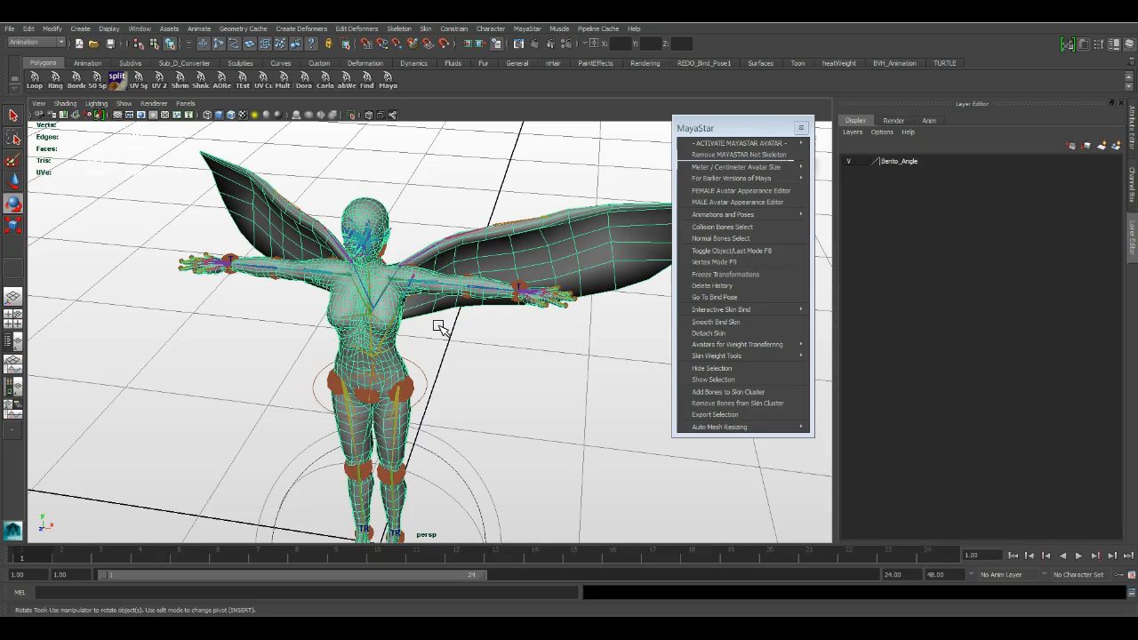
pyautogui.moveTo(457, 355)
pyautogui.keyDown('alt'); pyautogui.mouseDown()
pyautogui.moveTo(452, 335)
pyautogui.moveTo(428, 327)
pyautogui.moveTo(320, 330)
pyautogui.moveTo(476, 343)
pyautogui.mouseUp(); pyautogui.keyUp('alt')
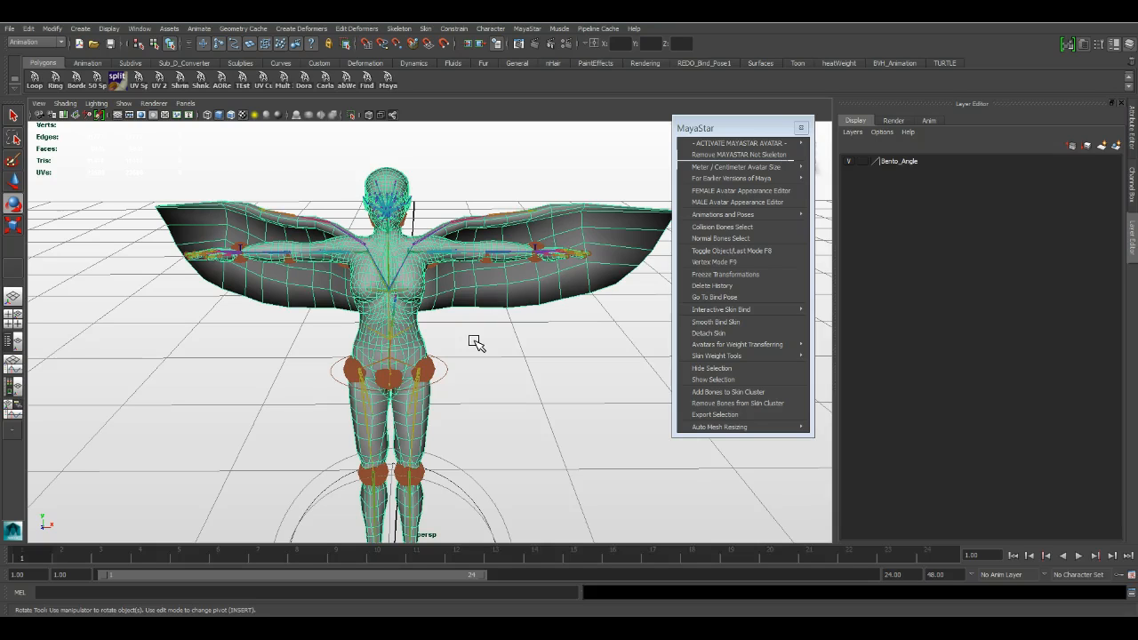
pyautogui.keyDown('alt'); pyautogui.moveTo(471, 338); pyautogui.dragTo(255, 285); pyautogui.keyUp('alt')
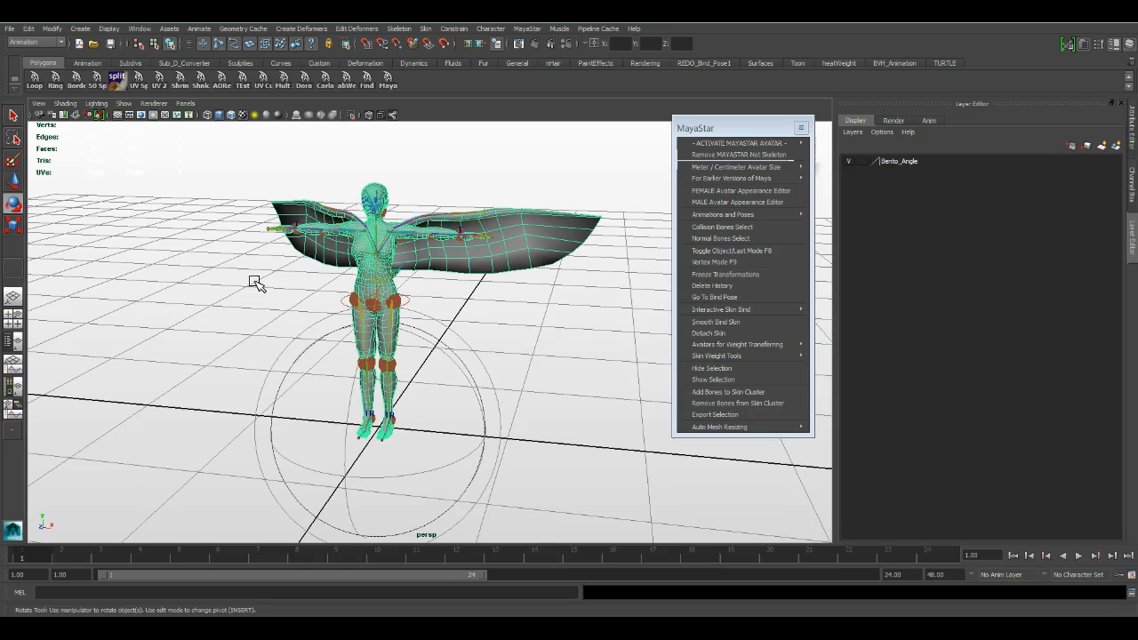
pyautogui.keyDown('alt'); pyautogui.moveTo(278, 263); pyautogui.dragTo(385, 267); pyautogui.keyUp('alt')
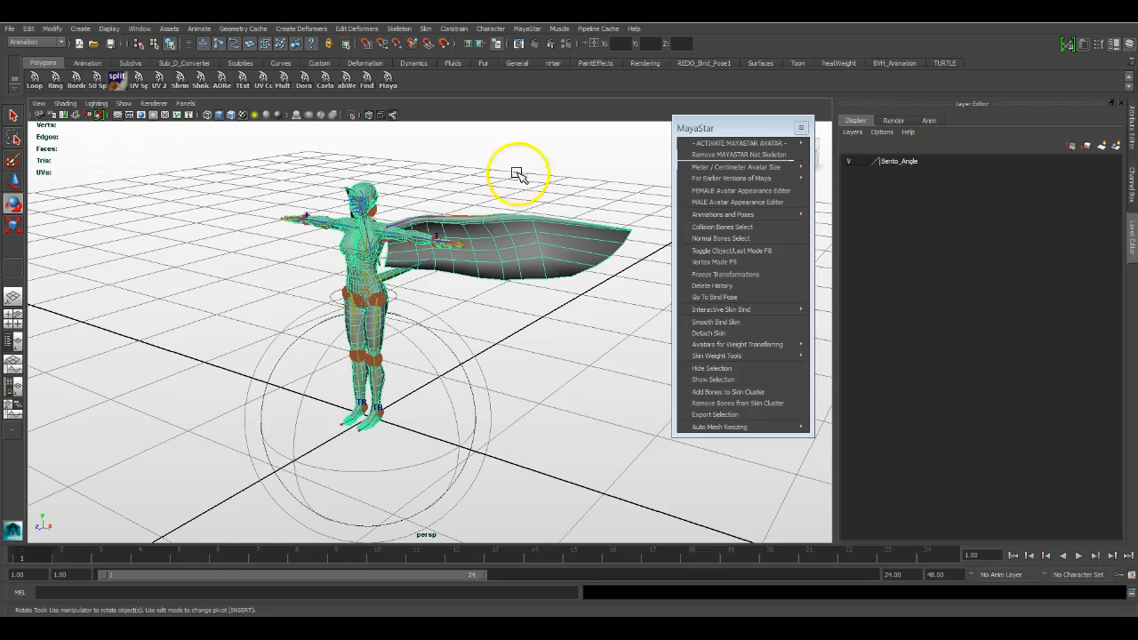
pyautogui.moveTo(751, 123); pyautogui.dragTo(658, 118)
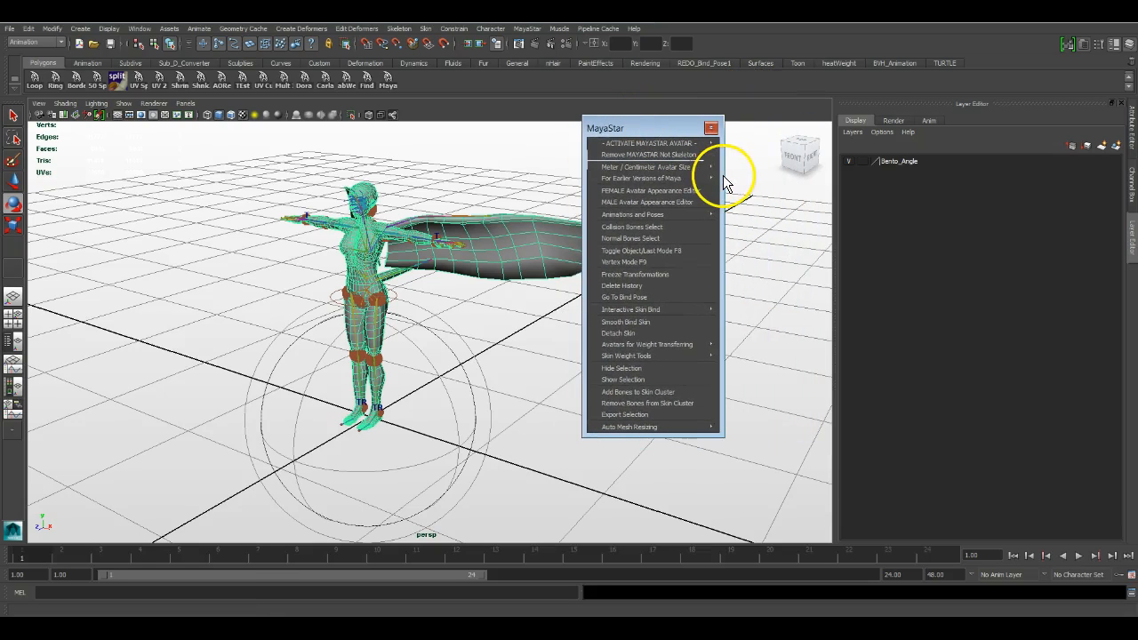
# Close the floating MayaStar window, tear off a fresh copy of it and place it clear of the avatar's body.
pyautogui.click(712, 129)
pyautogui.click(519, 30)
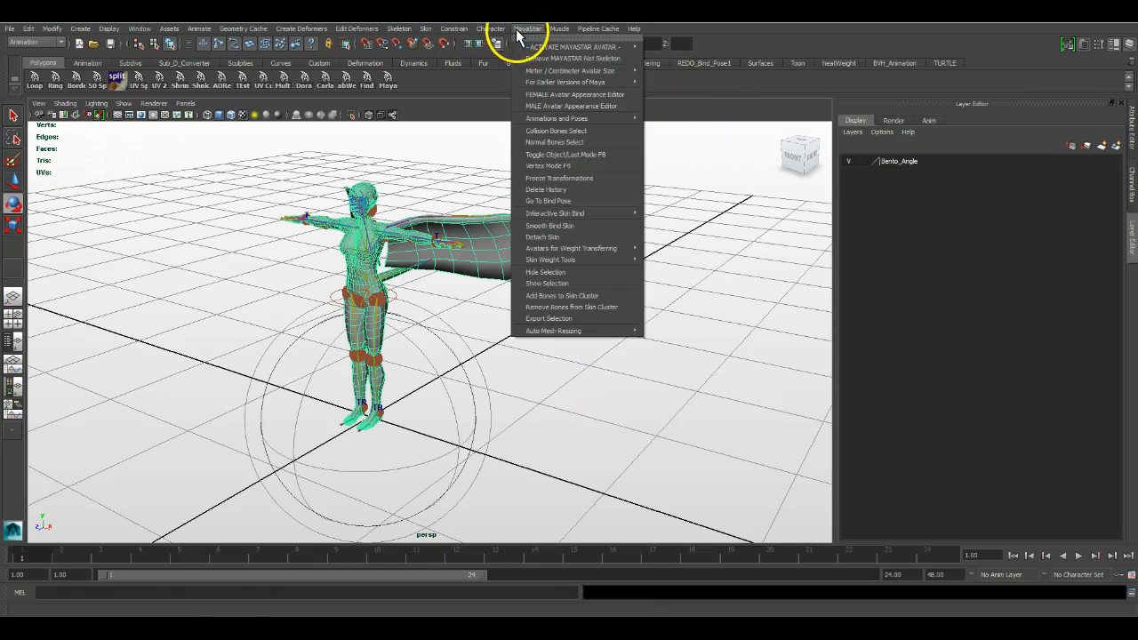
pyautogui.click(538, 38)
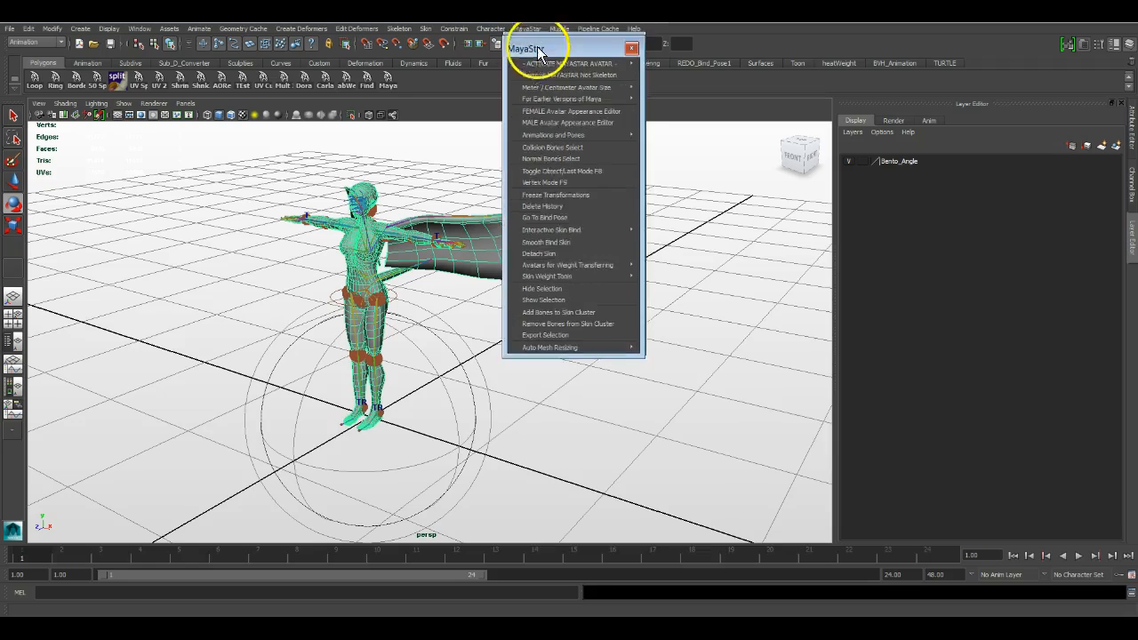
pyautogui.moveTo(539, 51); pyautogui.dragTo(660, 196)
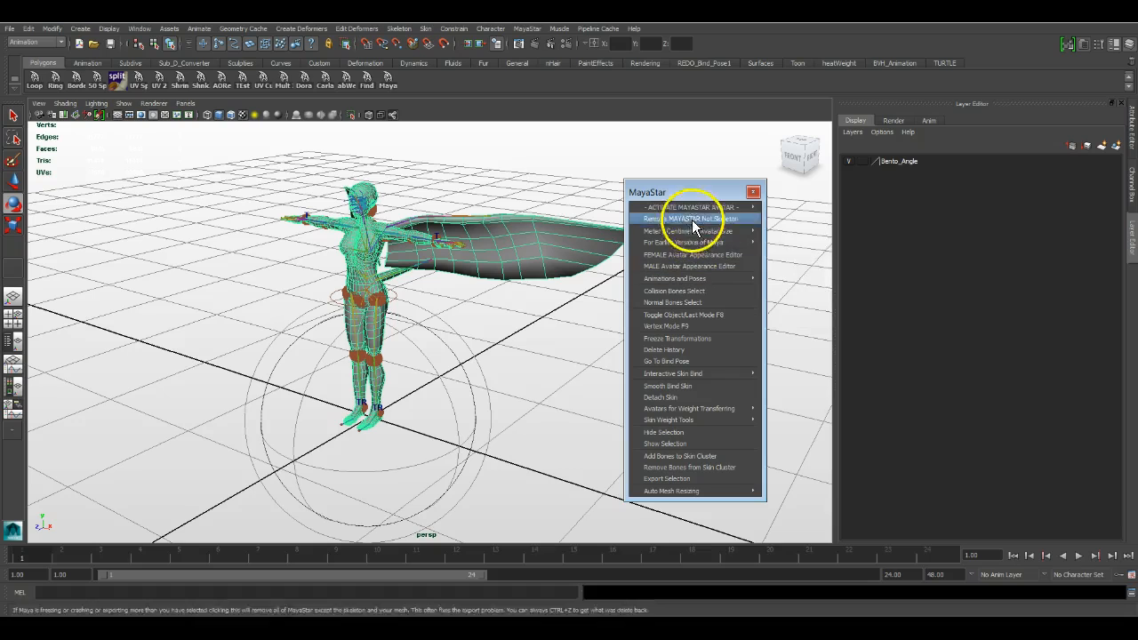
# Start a new scene without saving the changes to the untitled scene.
pyautogui.click(13, 28)
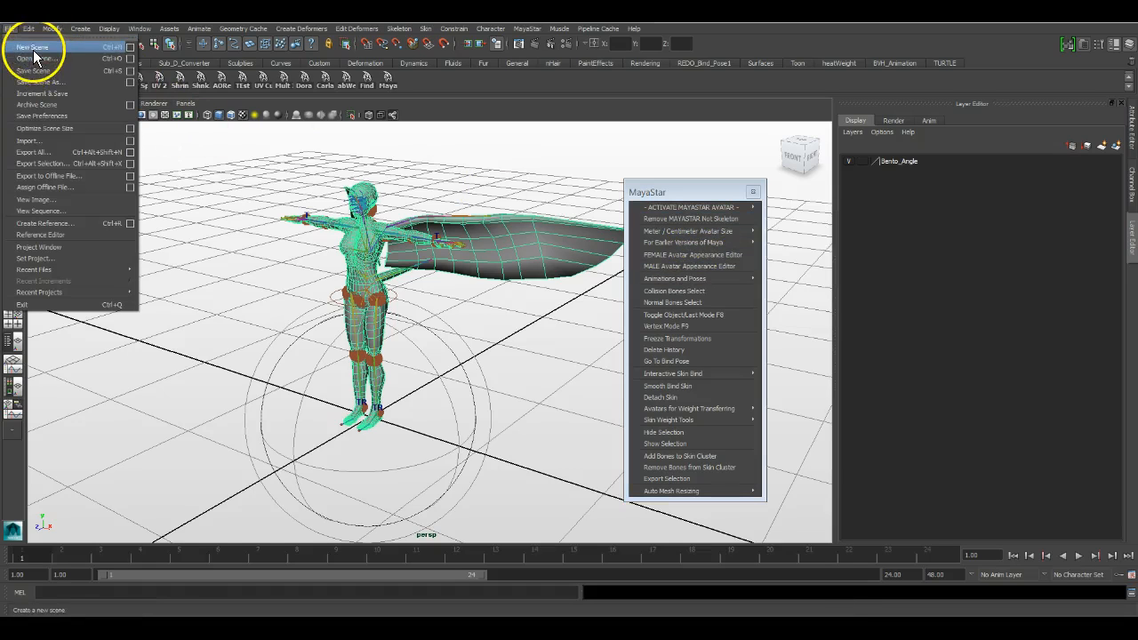
pyautogui.click(34, 41)
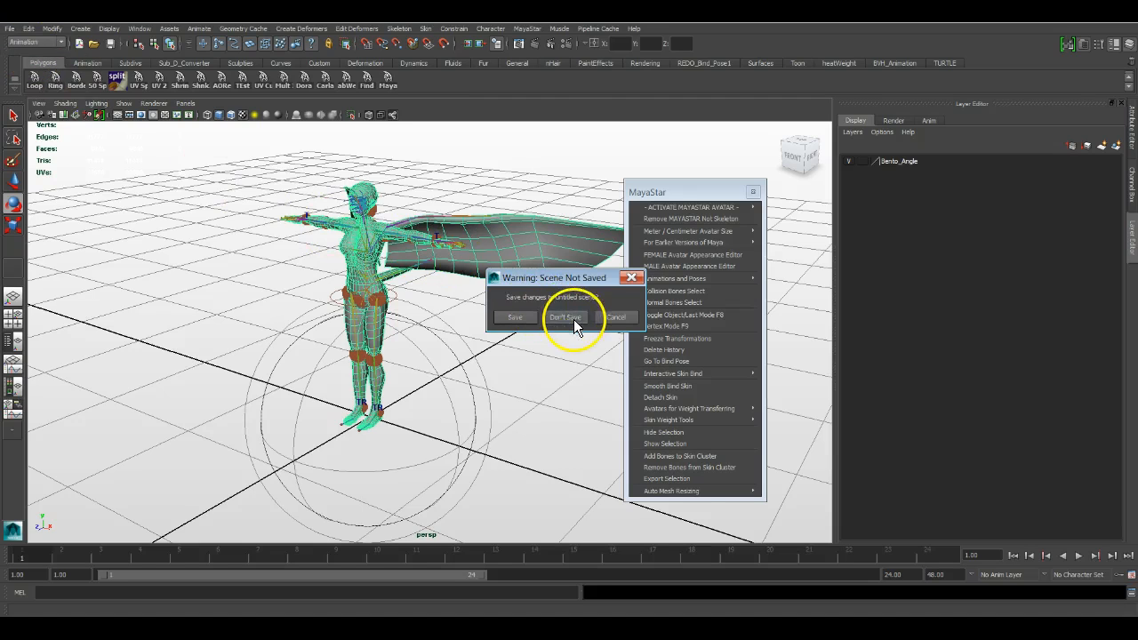
pyautogui.click(569, 318)
# Move the MayaStar window slightly and activate the FEMALE MayaStar avatar.
pyautogui.moveTo(707, 204)
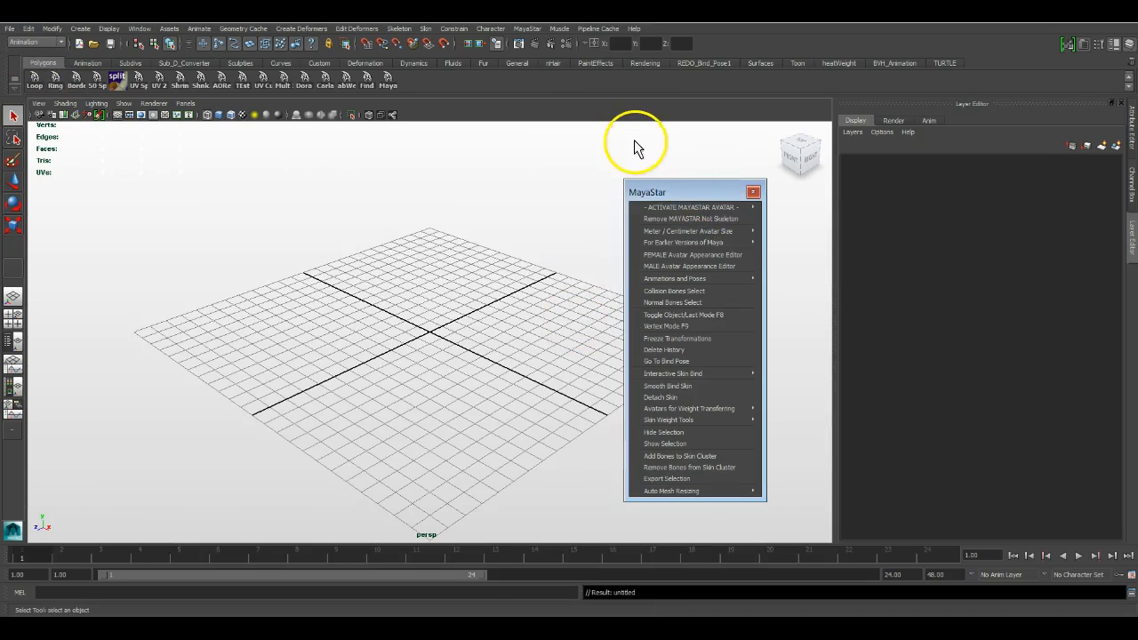
pyautogui.moveTo(682, 193); pyautogui.dragTo(650, 168)
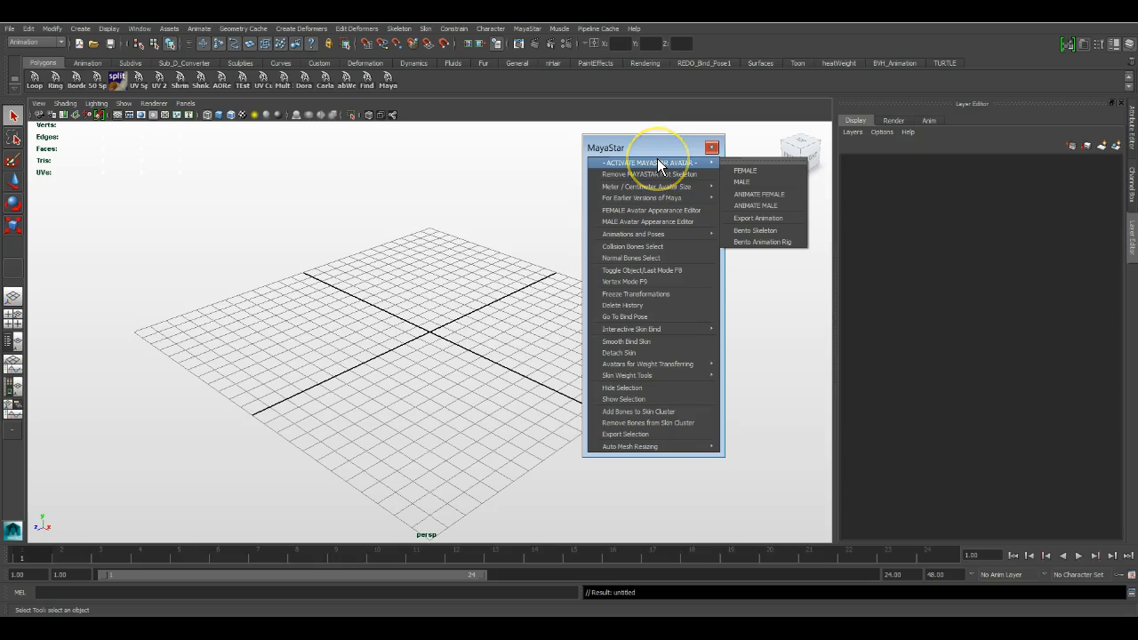
pyautogui.click(750, 176)
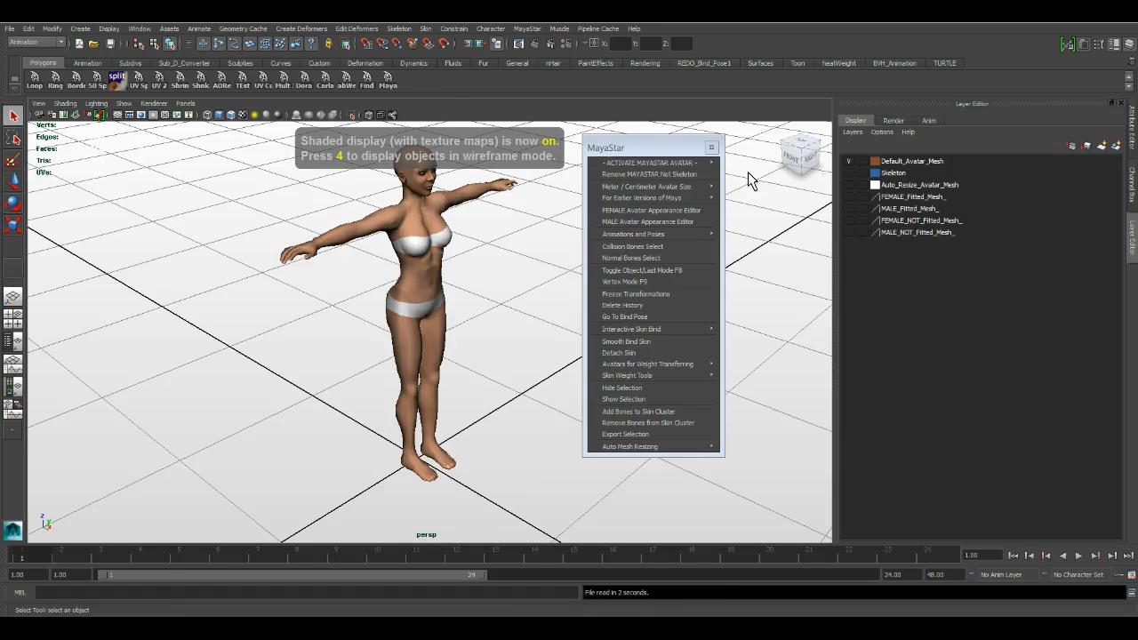
pyautogui.click(623, 176)
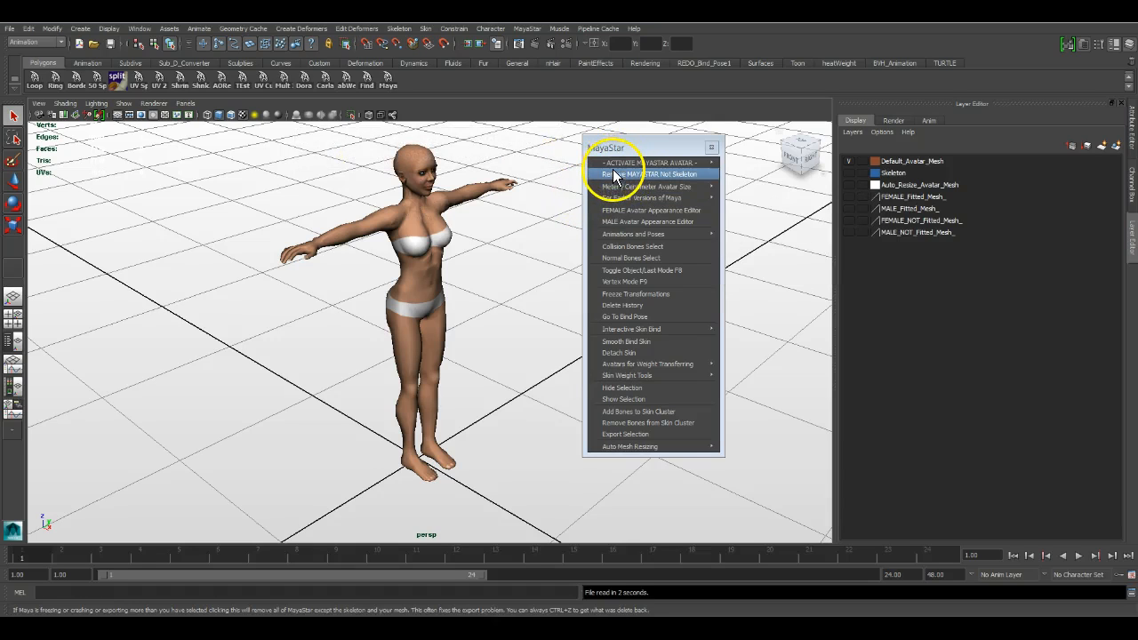
pyautogui.moveTo(604, 197)
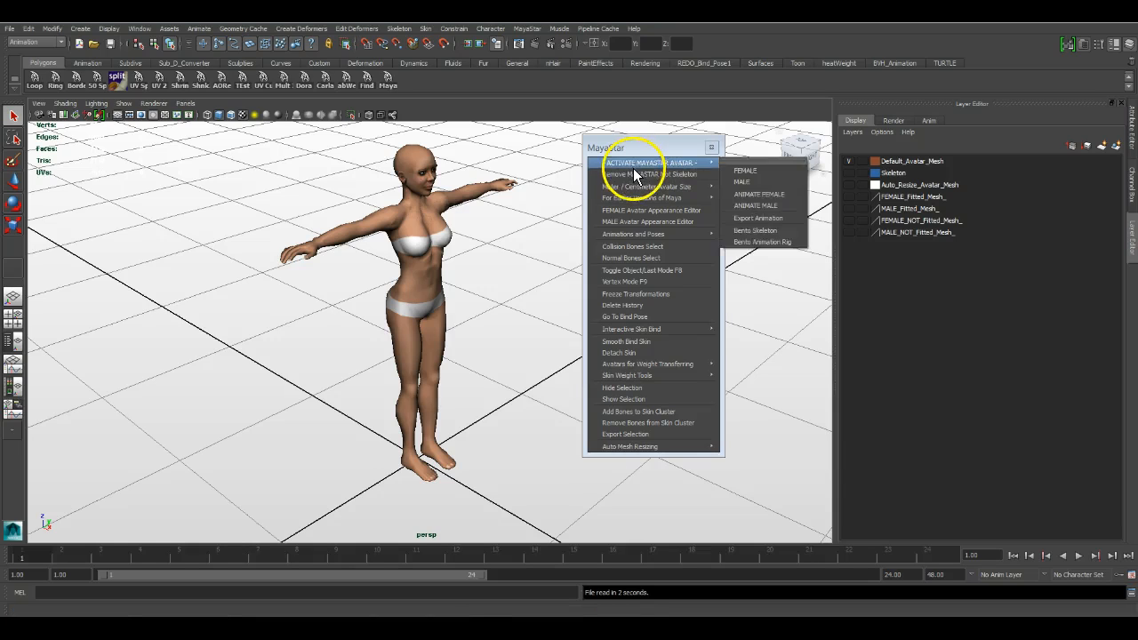
pyautogui.click(669, 186)
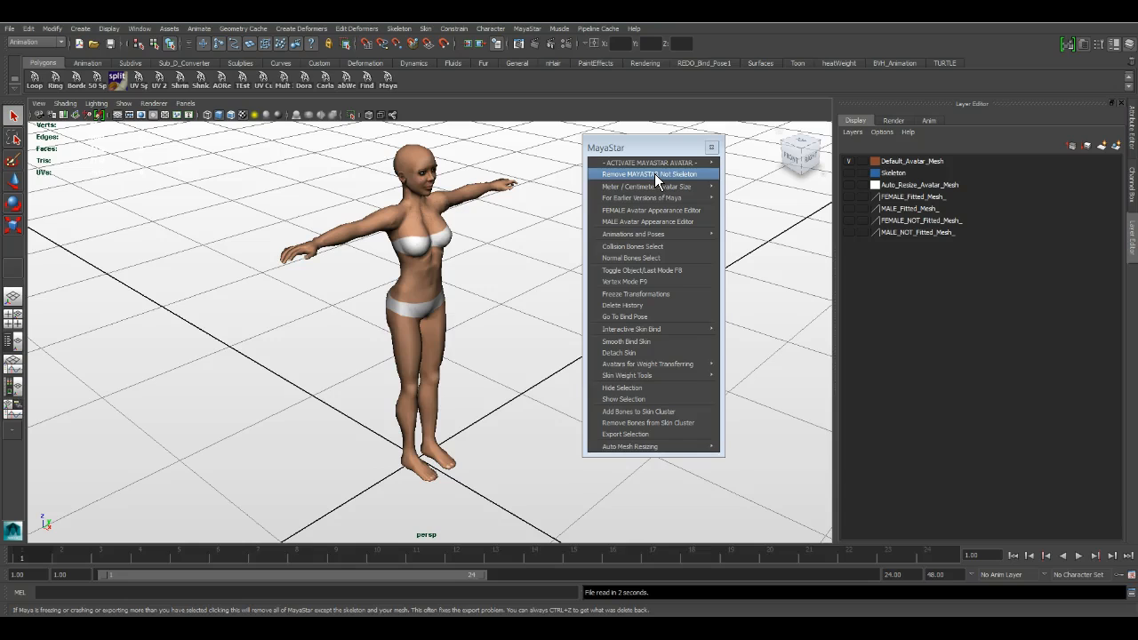
pyautogui.click(654, 175)
# Begin saving the scene under a new name with the Maya Binary file type, and cancel without saving.
pyautogui.click(12, 30)
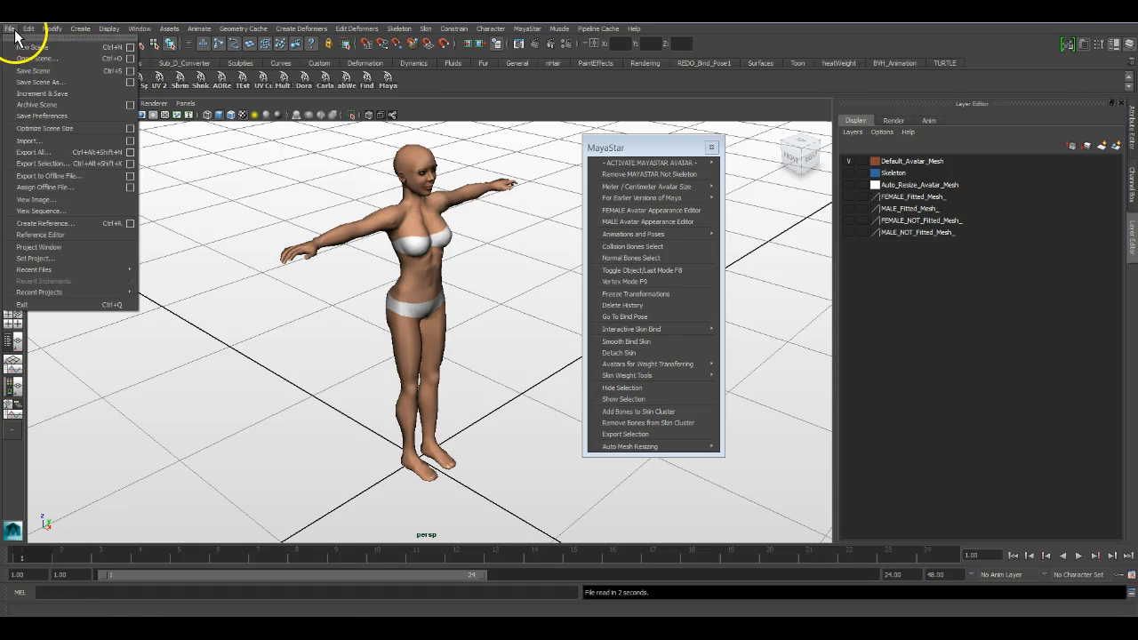
pyautogui.click(41, 84)
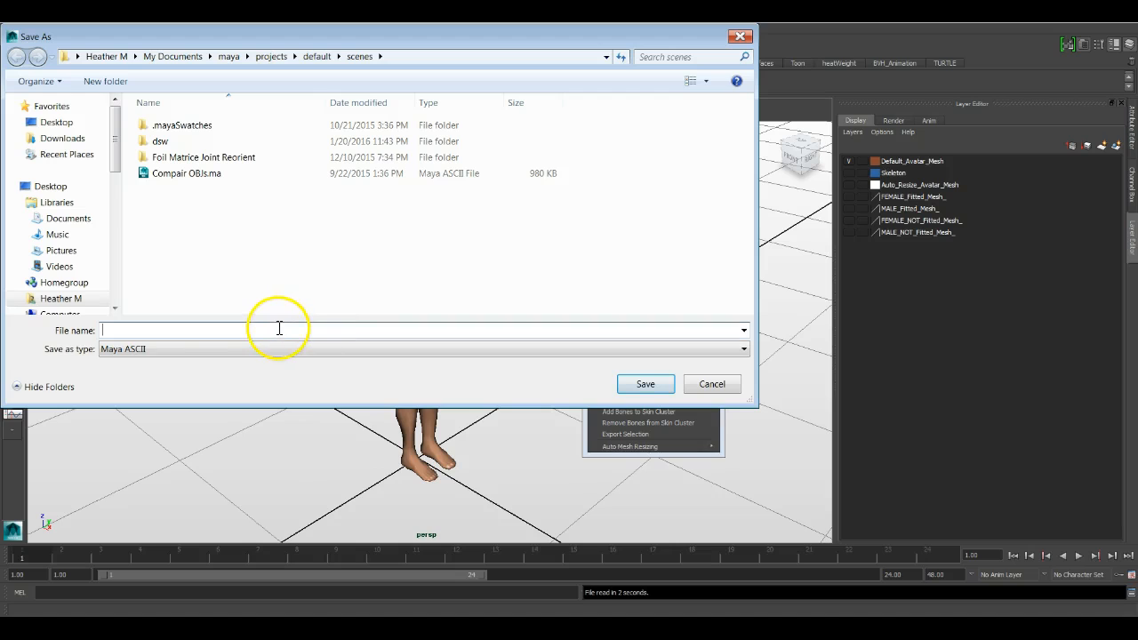
pyautogui.click(398, 348)
pyautogui.click(394, 376)
pyautogui.click(277, 329)
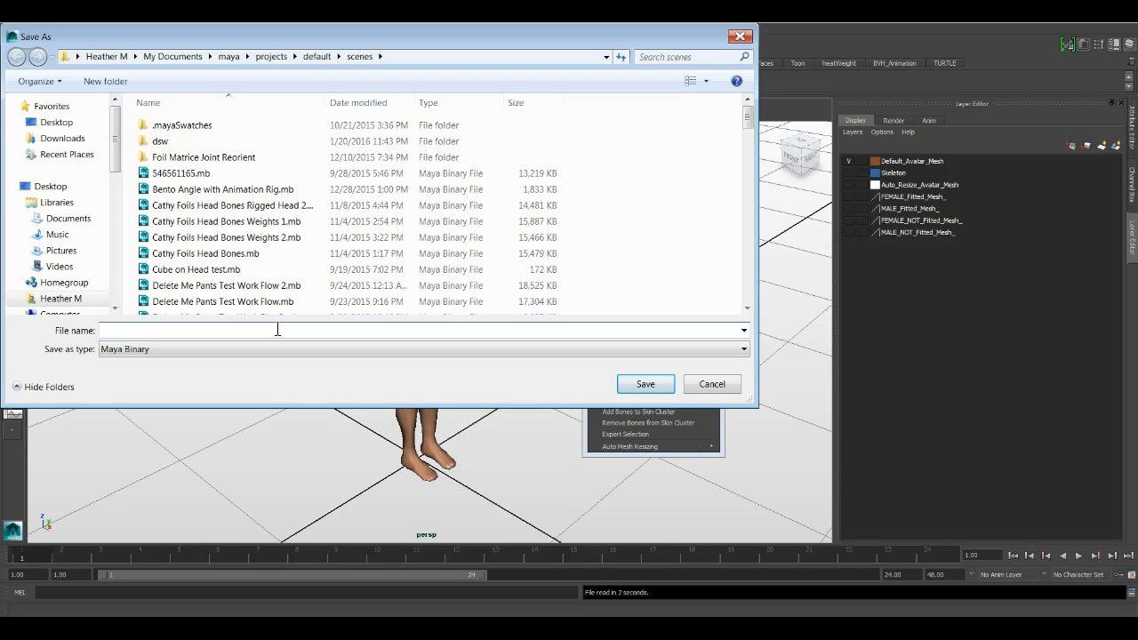
pyautogui.click(716, 390)
pyautogui.click(713, 385)
# Move the MayaStar window over the avatar's side and place the Outliner beside it.
pyautogui.click(655, 197)
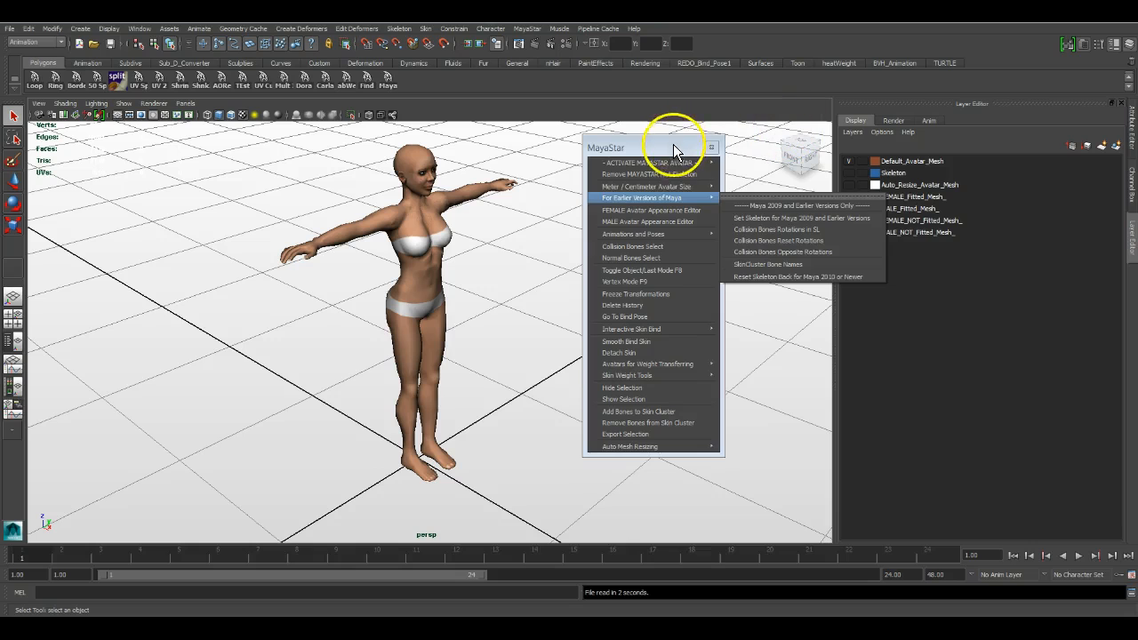
pyautogui.click(623, 146)
pyautogui.moveTo(646, 150); pyautogui.dragTo(499, 144)
pyautogui.moveTo(1137, 129); pyautogui.dragTo(821, 50)
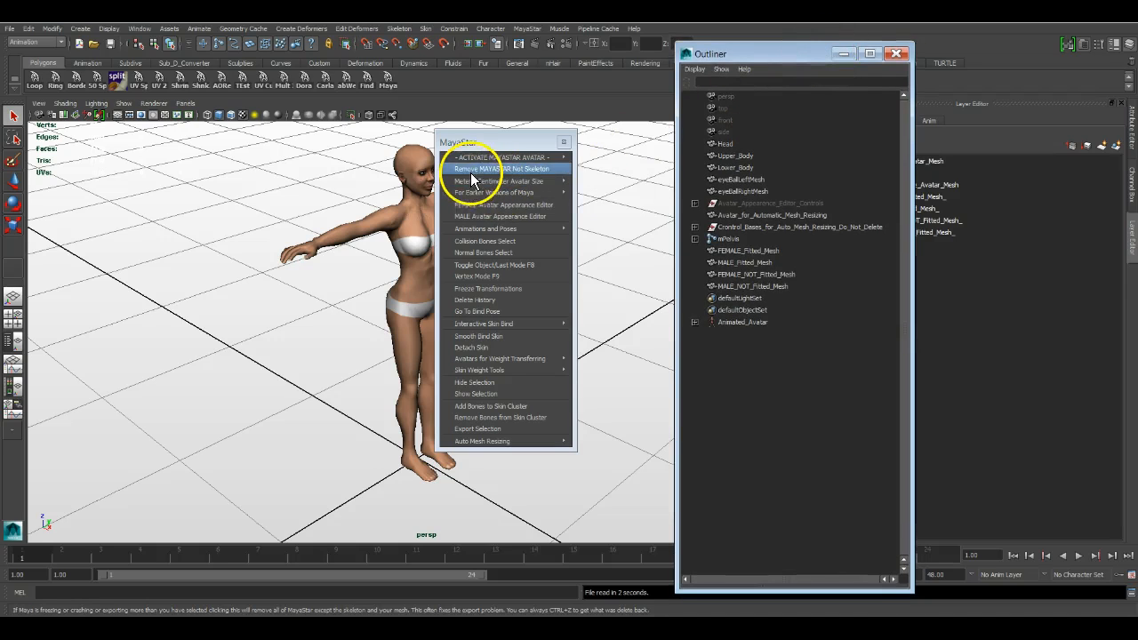
# Remove MayaStar except the skeleton, select the fitted and non-fitted male and female meshes in the Outliner, and clear the selection.
pyautogui.click(526, 168)
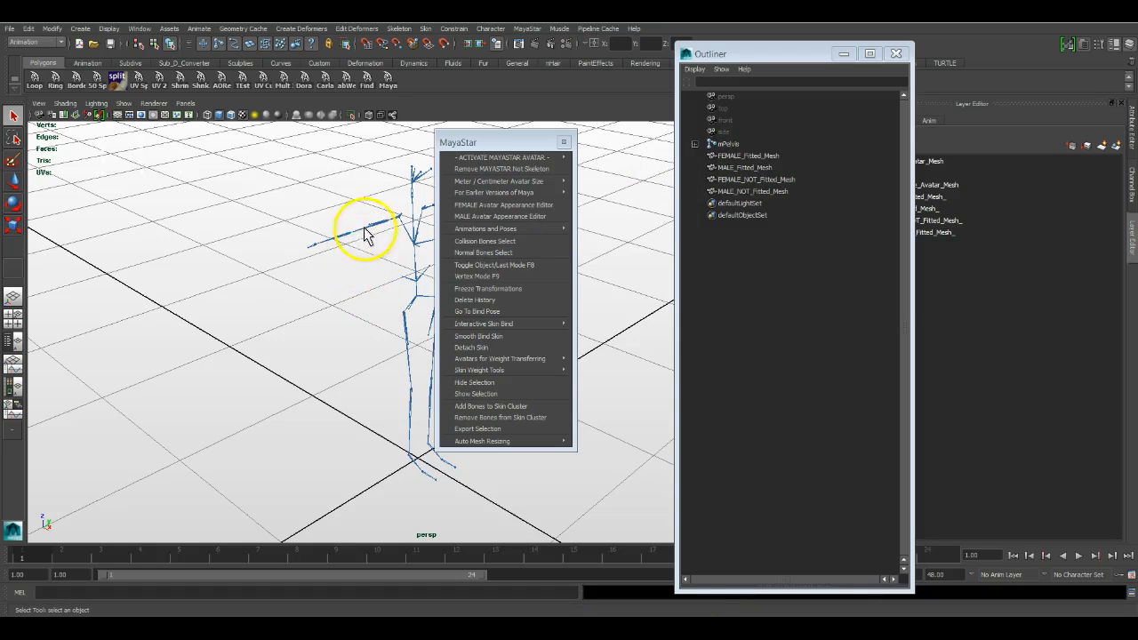
pyautogui.click(410, 249)
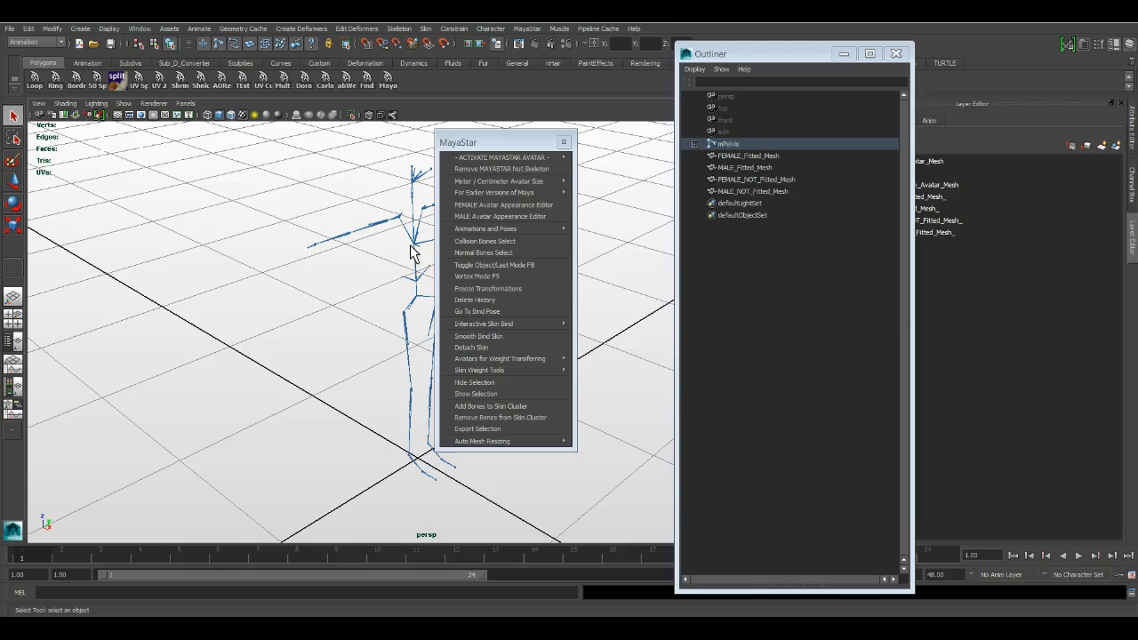
pyautogui.click(738, 156)
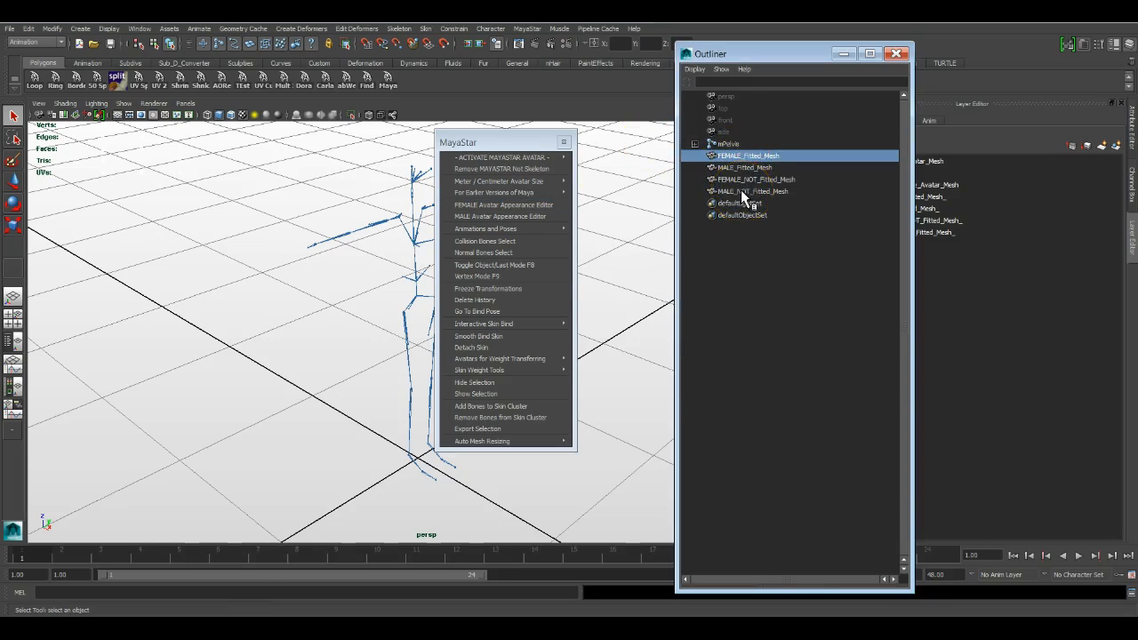
pyautogui.keyDown('shift'); pyautogui.click(741, 191); pyautogui.keyUp('shift')
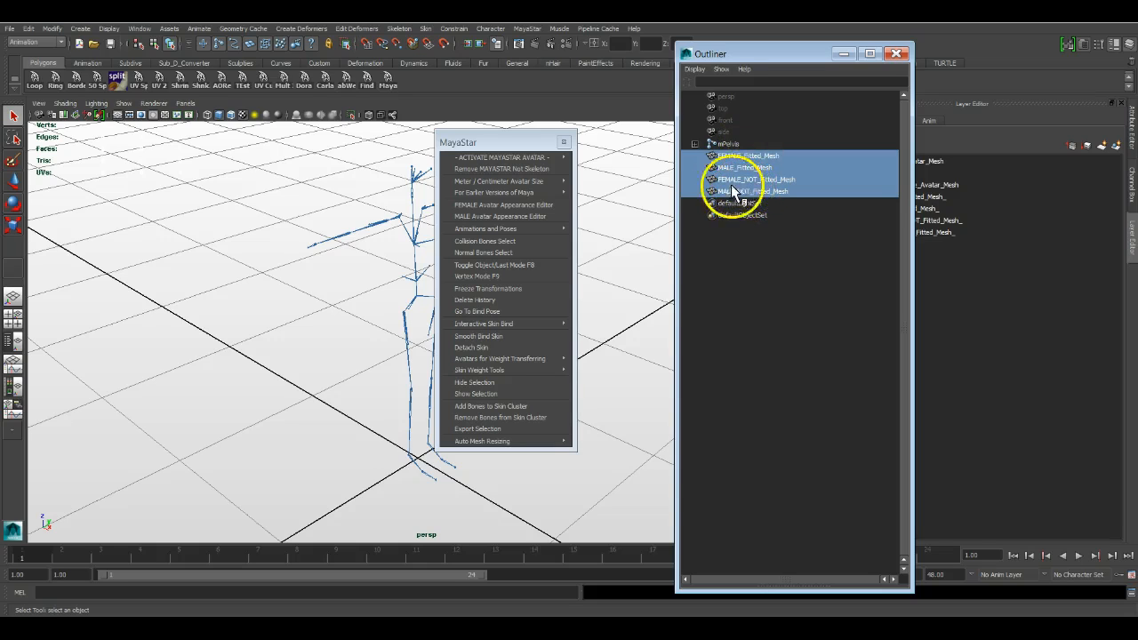
pyautogui.moveTo(561, 228)
pyautogui.click(601, 201)
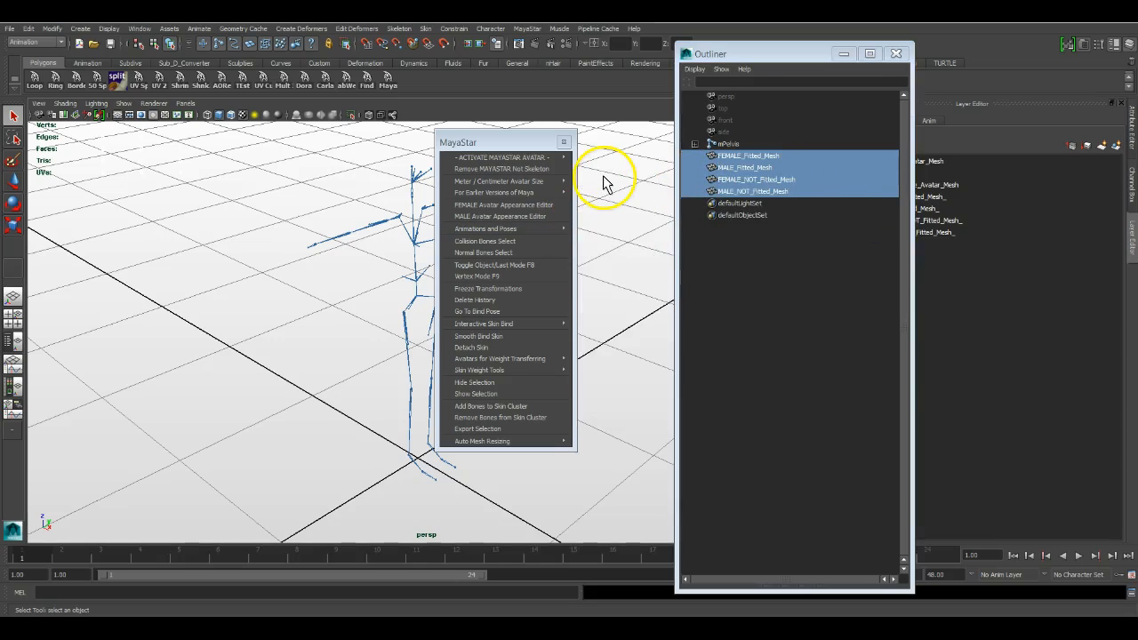
pyautogui.click(604, 184)
# Undo the selections and the MayaStar removal to restore the female avatar.
pyautogui.hotkey('ctrl', 'z')
pyautogui.hotkey('ctrl', 'z')
pyautogui.hotkey('ctrl', 'z')
pyautogui.hotkey('ctrl', 'z')
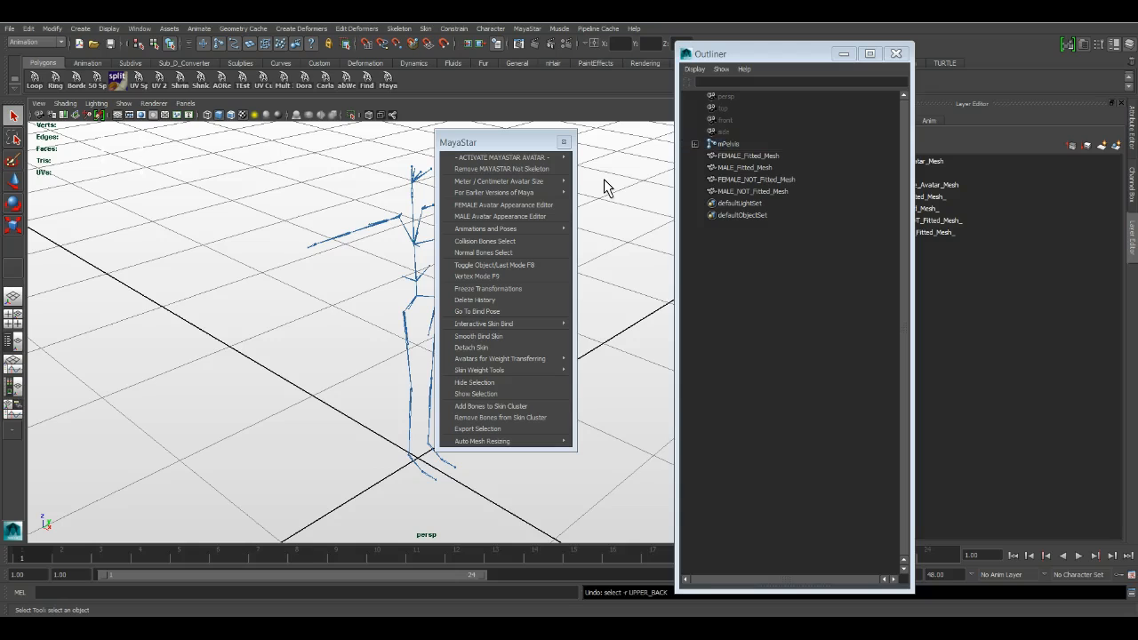
pyautogui.hotkey('ctrl', 'z')
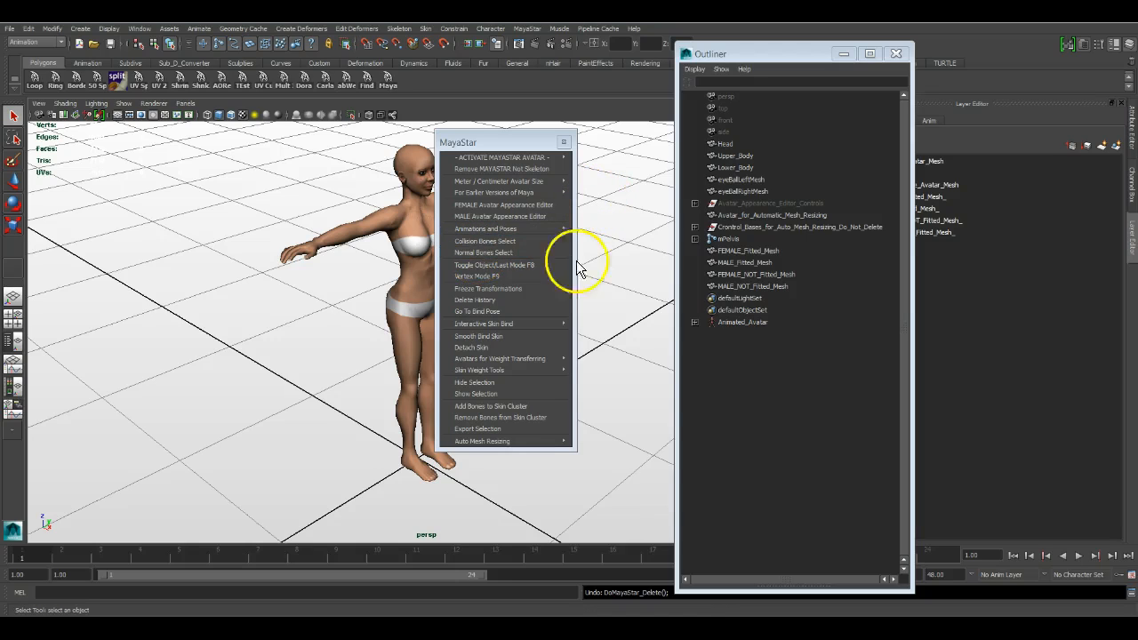
# Try to export the selection to the Desktop as DAE_FBX export under the name Test.
pyautogui.click(514, 429)
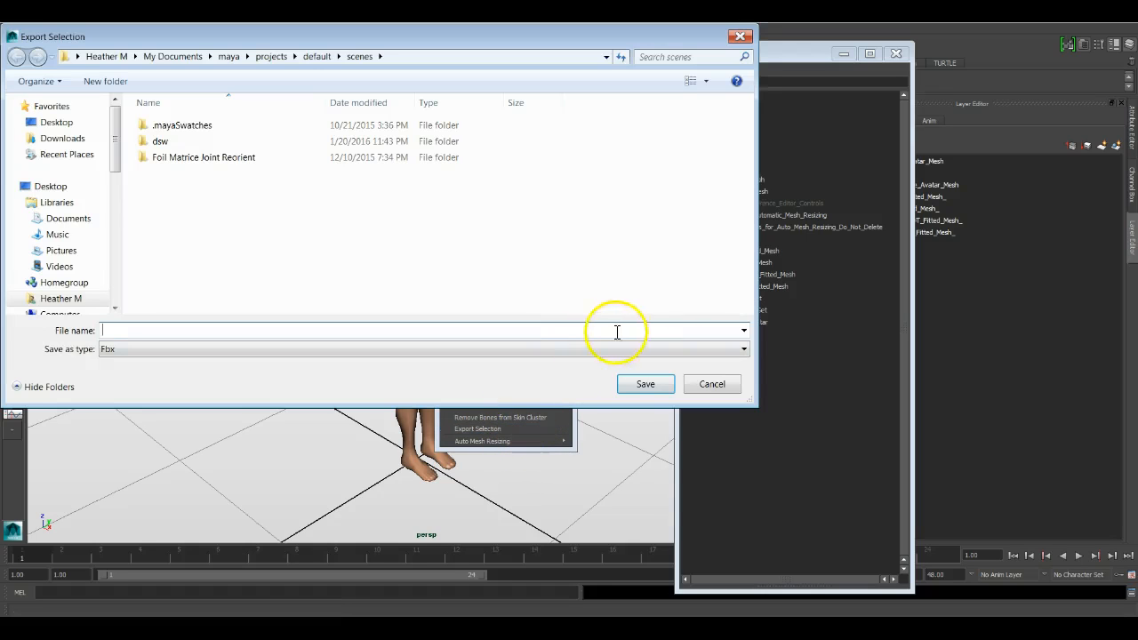
pyautogui.click(737, 350)
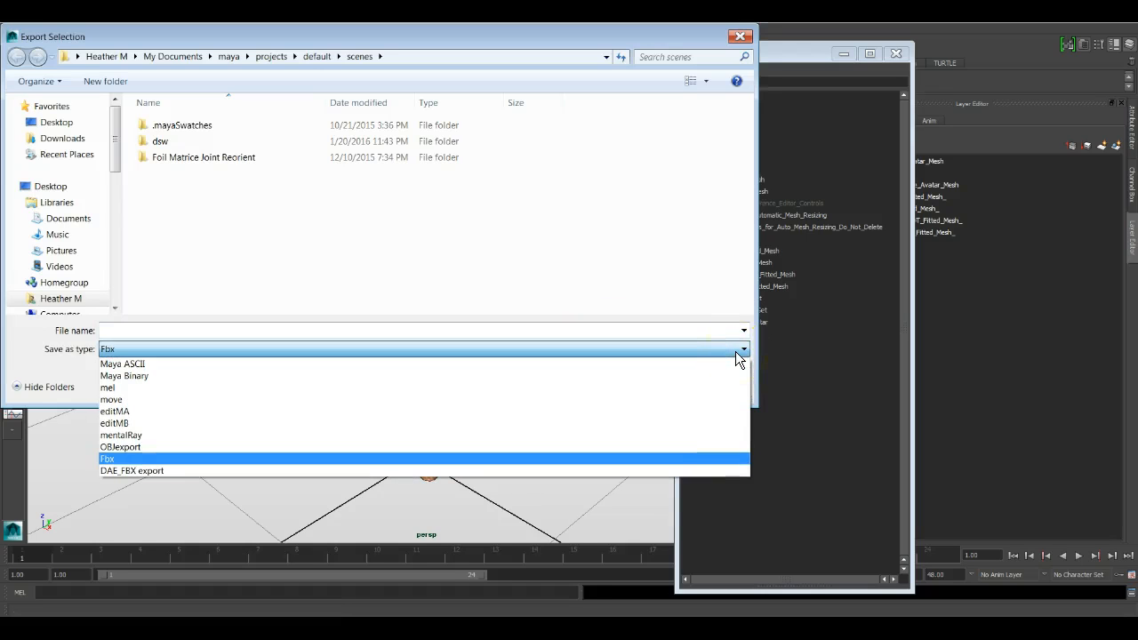
pyautogui.click(580, 470)
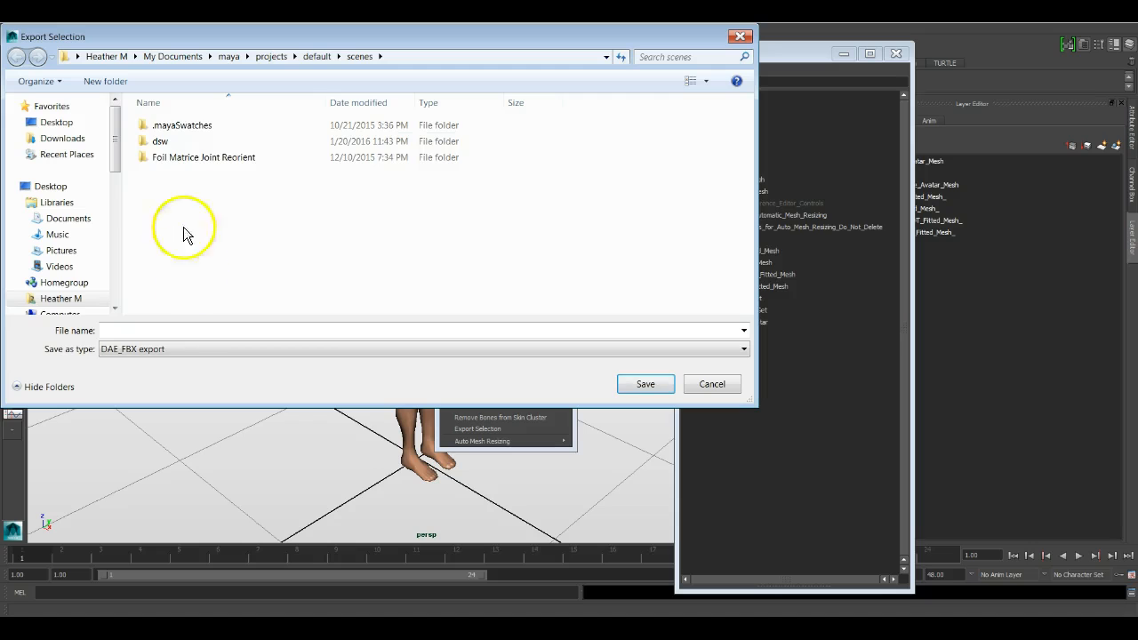
pyautogui.click(47, 125)
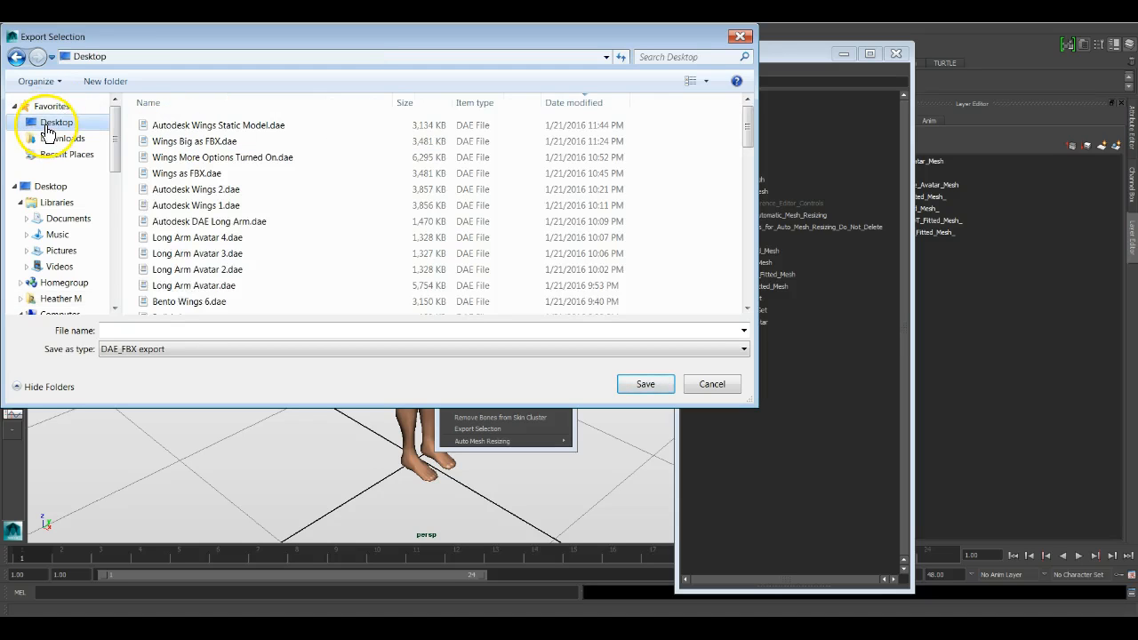
pyautogui.click(180, 329)
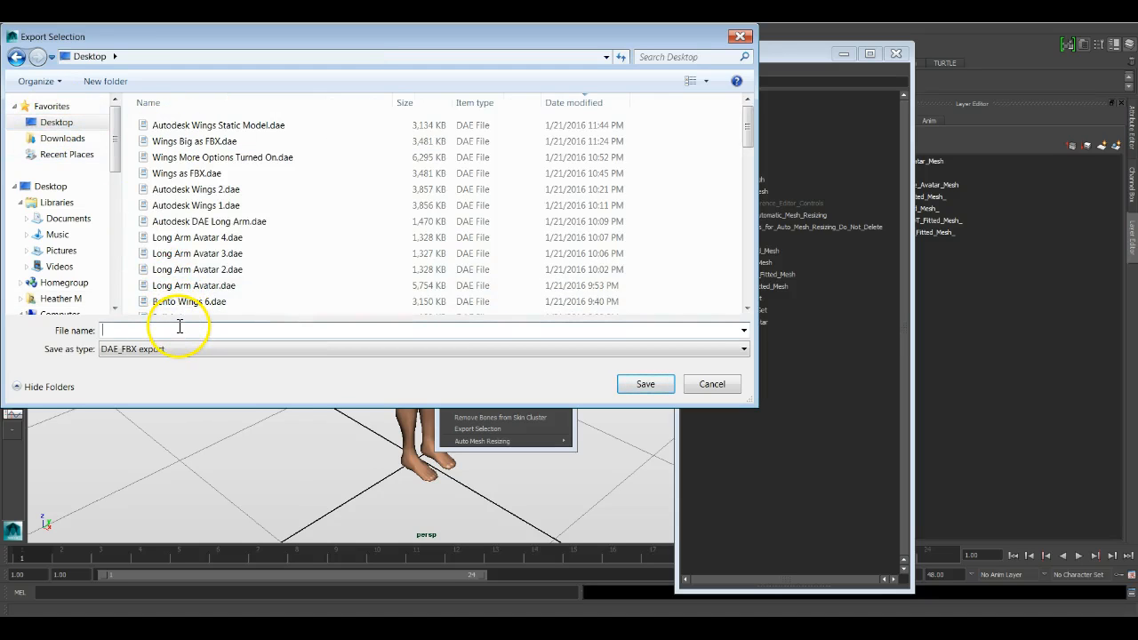
pyautogui.write('Test')
pyautogui.press('Return')
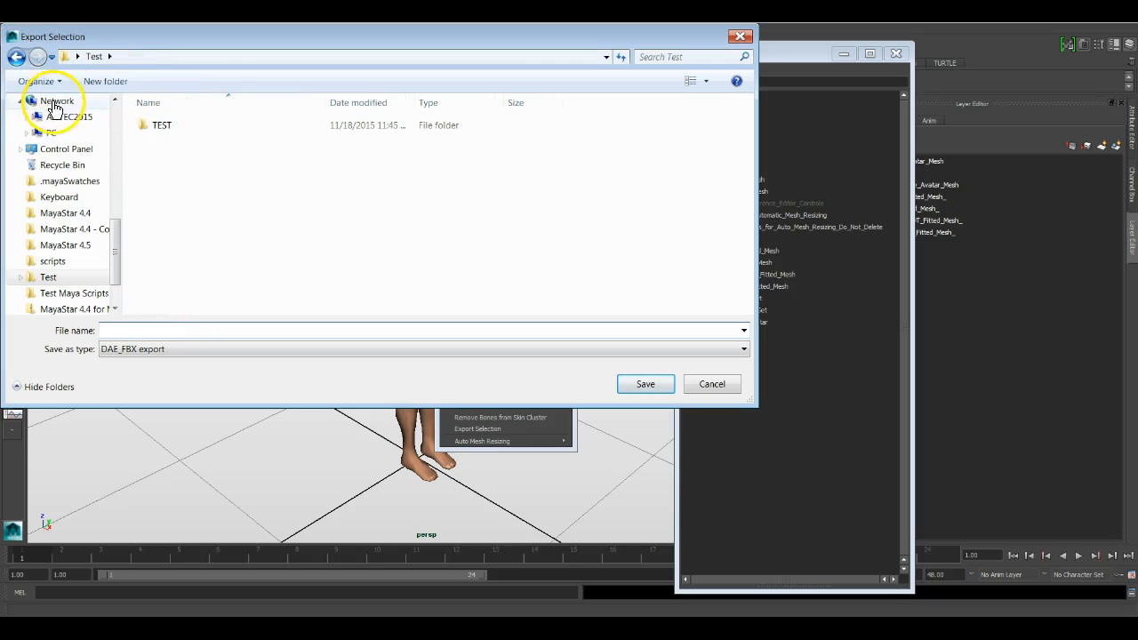
# Return to the Desktop folder, try exporting the selection under the name Test2, and dismiss the message.
pyautogui.moveTo(115, 233); pyautogui.dragTo(117, 105)
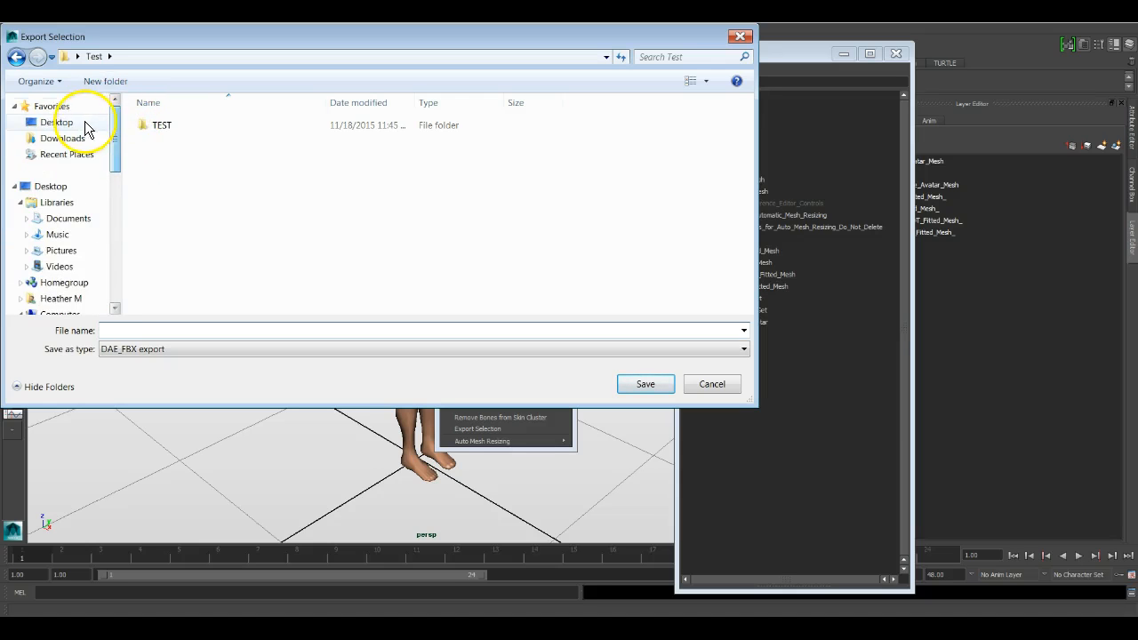
pyautogui.click(85, 126)
pyautogui.click(192, 330)
pyautogui.write('Tes')
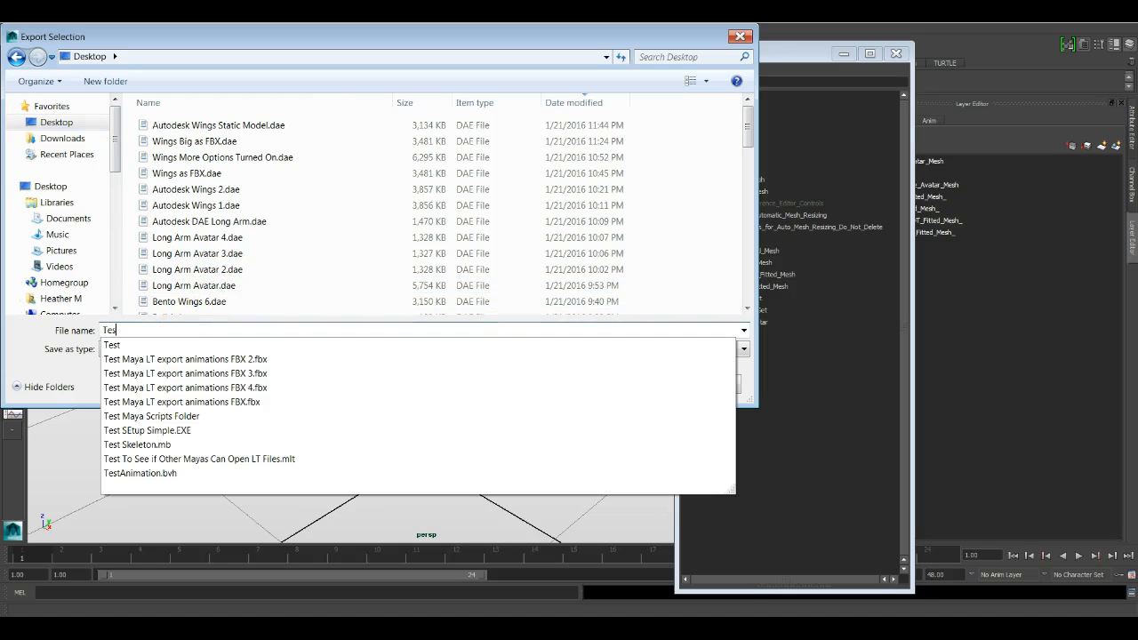
pyautogui.write('t2')
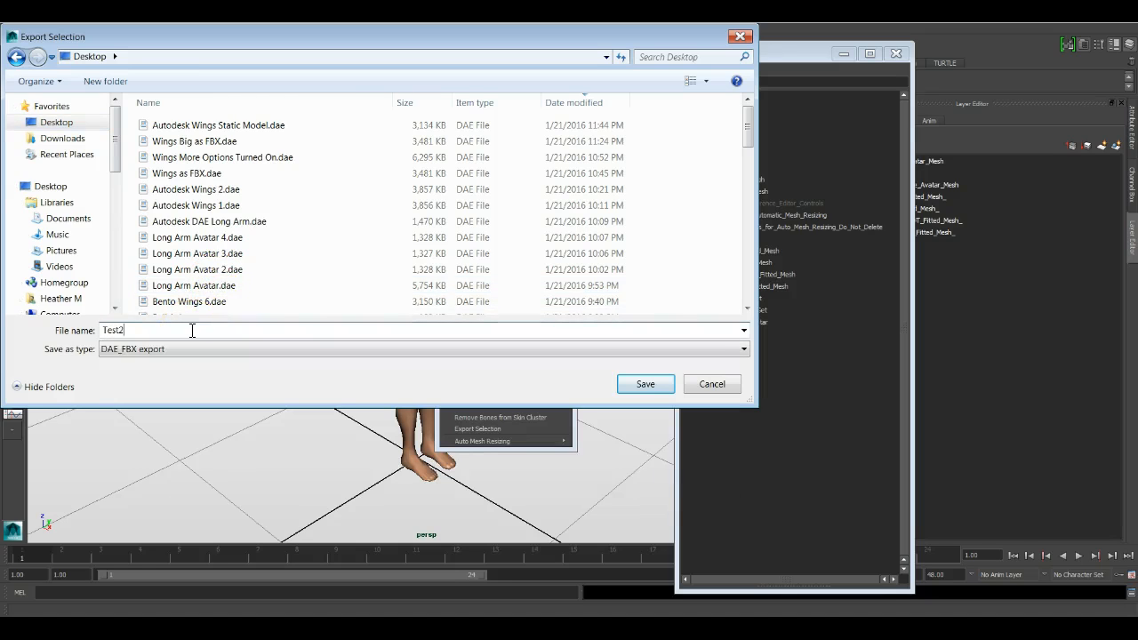
pyautogui.press('Return')
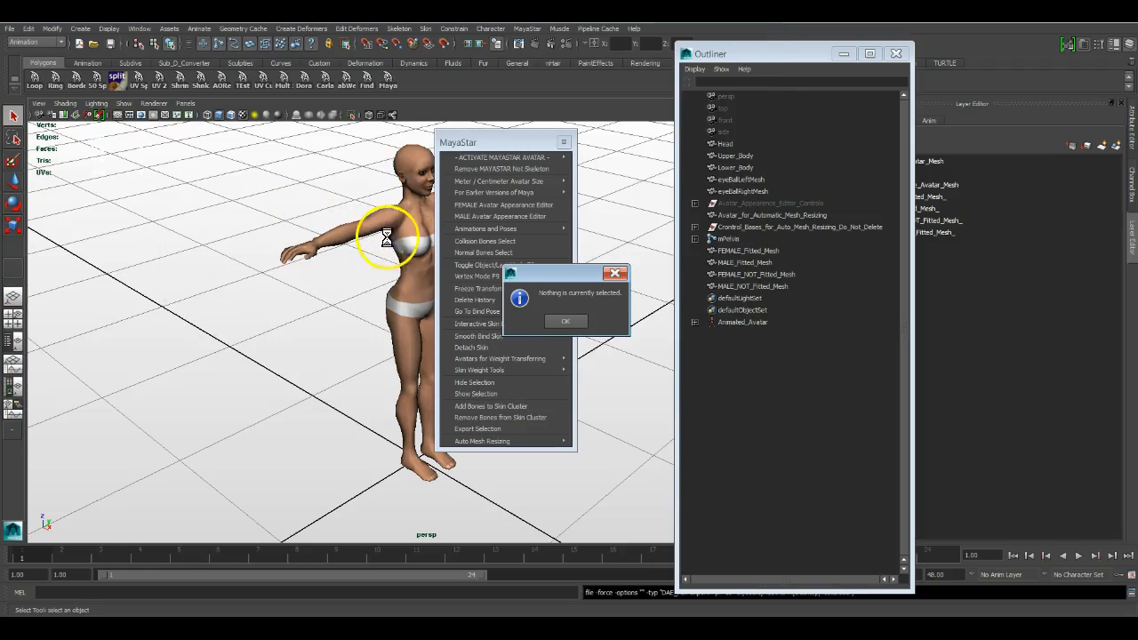
pyautogui.click(573, 322)
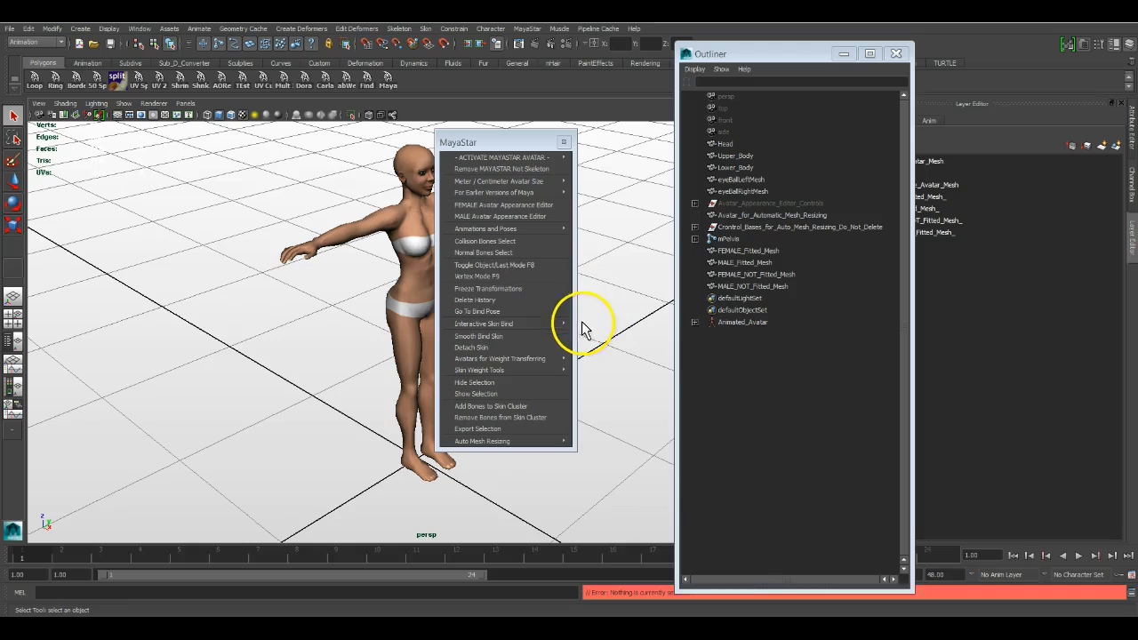
# Select the avatar's upper body mesh and save it through Export Selection to the Desktop as DAE_FBX export under the name Test2.
pyautogui.click(391, 240)
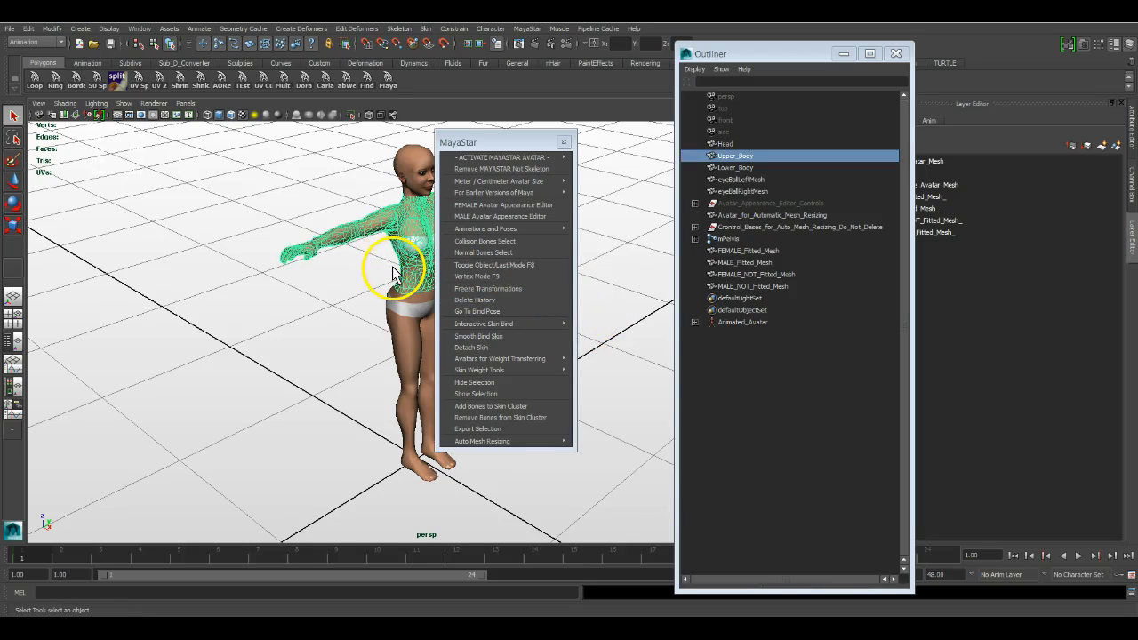
pyautogui.click(485, 429)
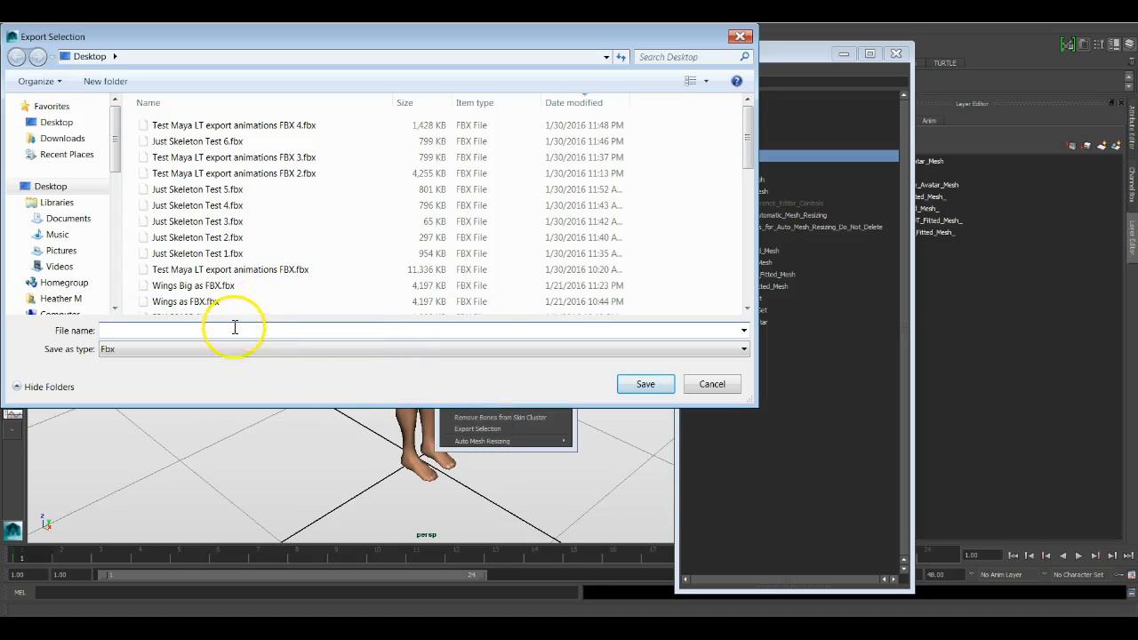
pyautogui.click(254, 349)
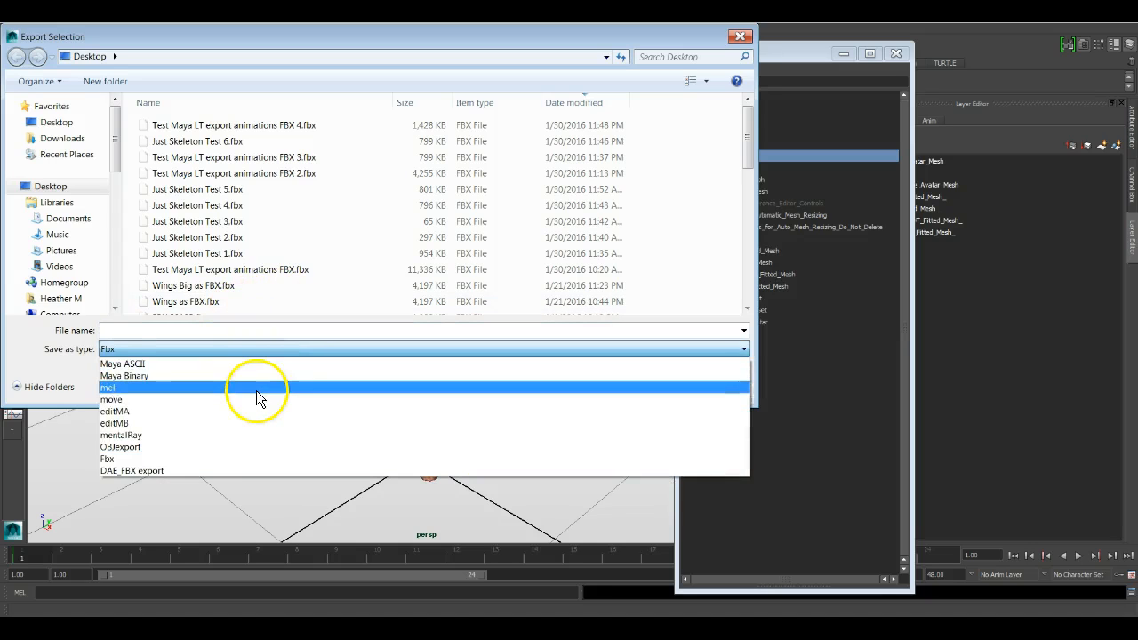
pyautogui.click(239, 469)
pyautogui.click(186, 328)
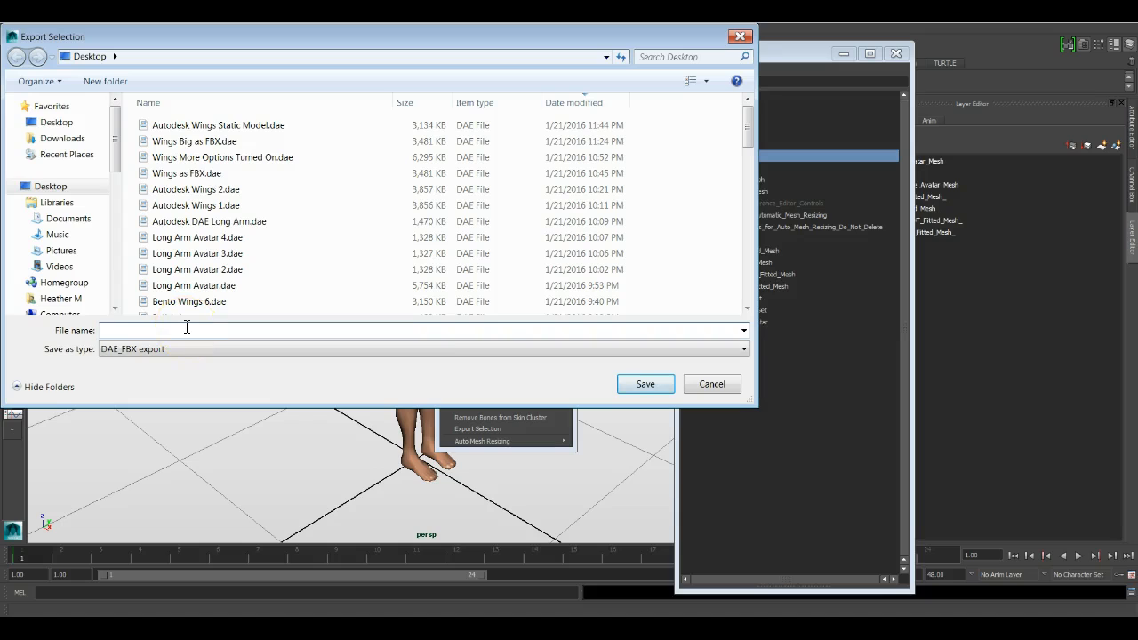
pyautogui.write('Test')
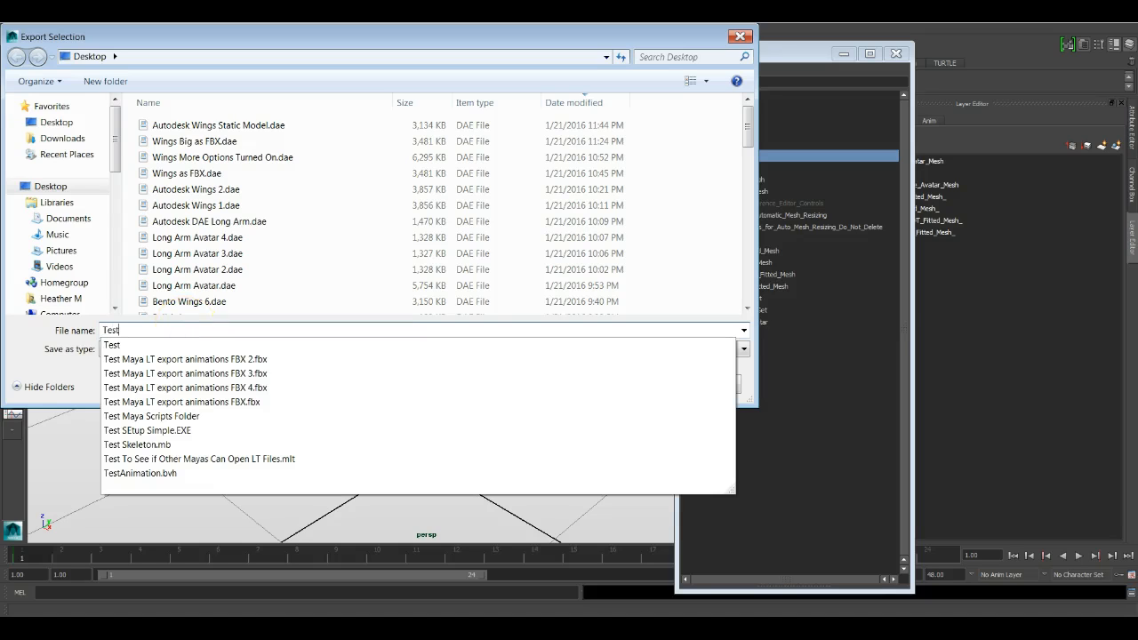
pyautogui.write('2')
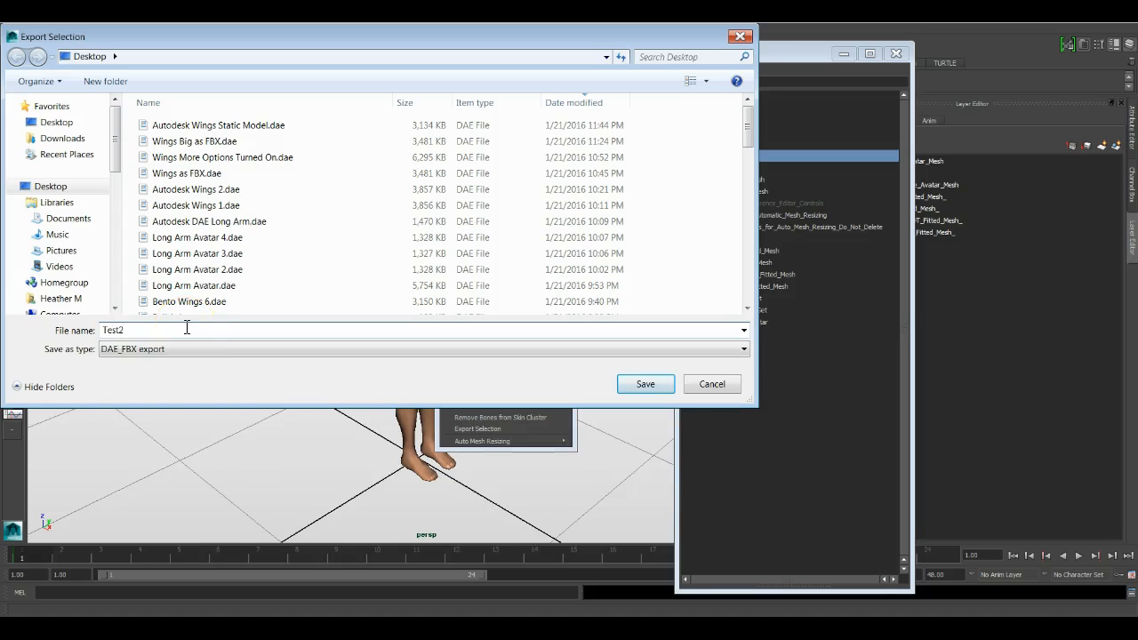
pyautogui.press('Return')
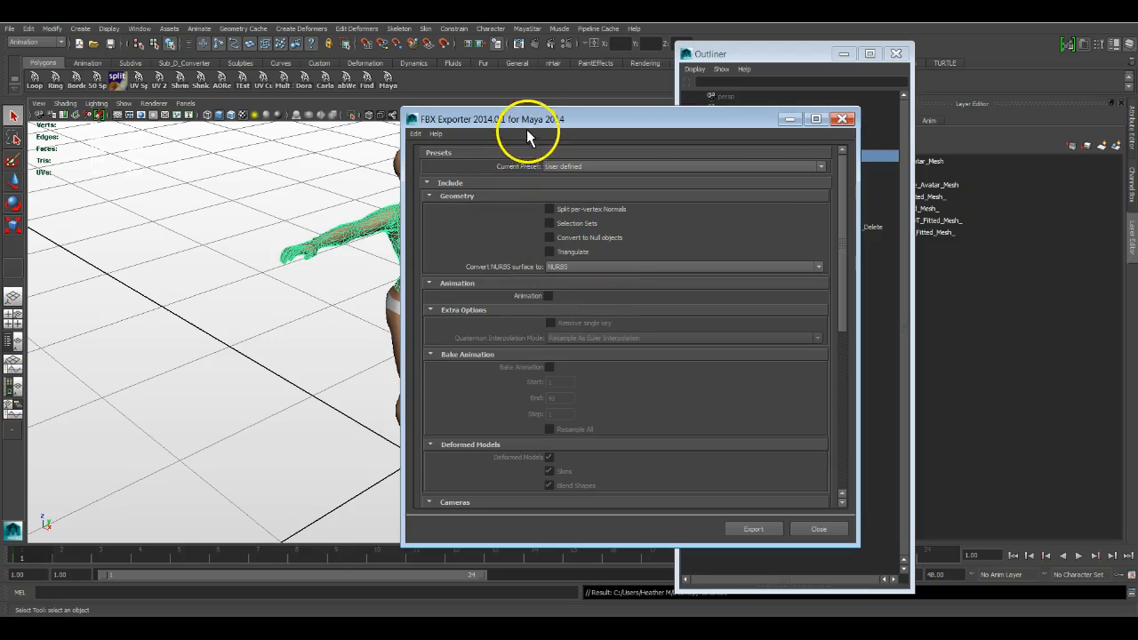
# Enable Triangulate and Convert to Null objects in the exporter's Geometry options.
pyautogui.moveTo(532, 119); pyautogui.dragTo(477, 80)
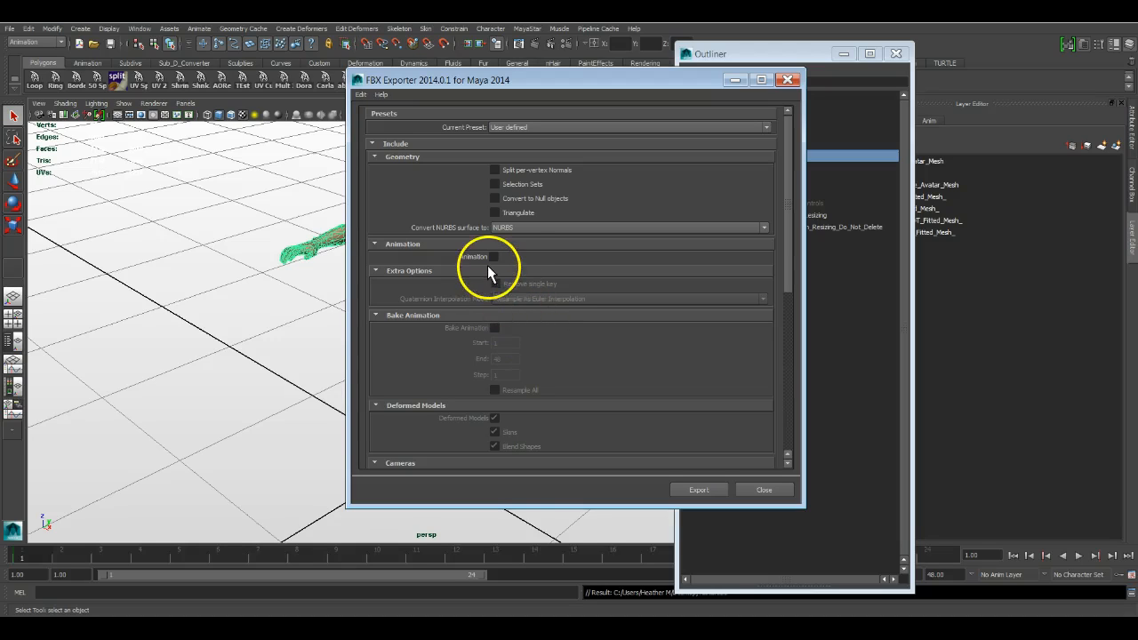
pyautogui.click(372, 157)
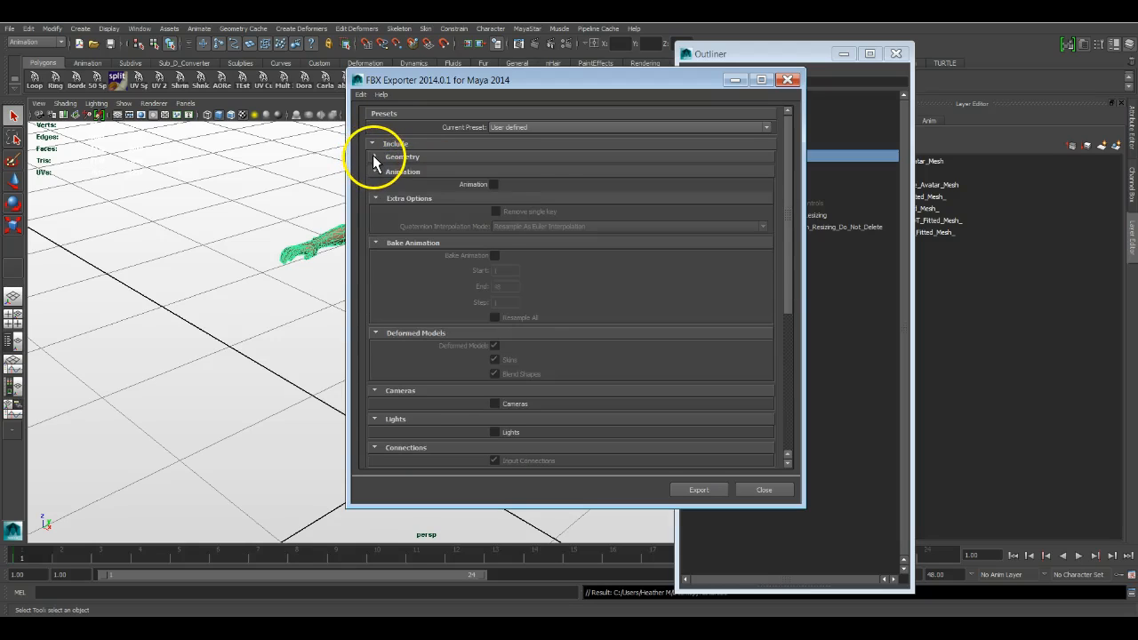
pyautogui.click(372, 157)
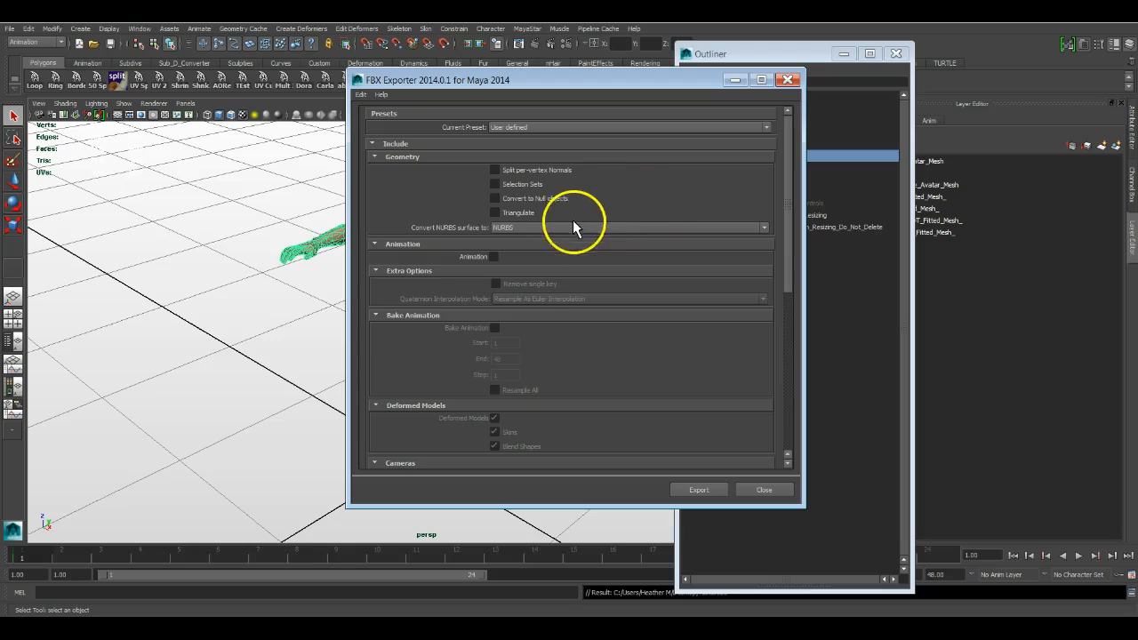
pyautogui.click(496, 212)
pyautogui.click(497, 199)
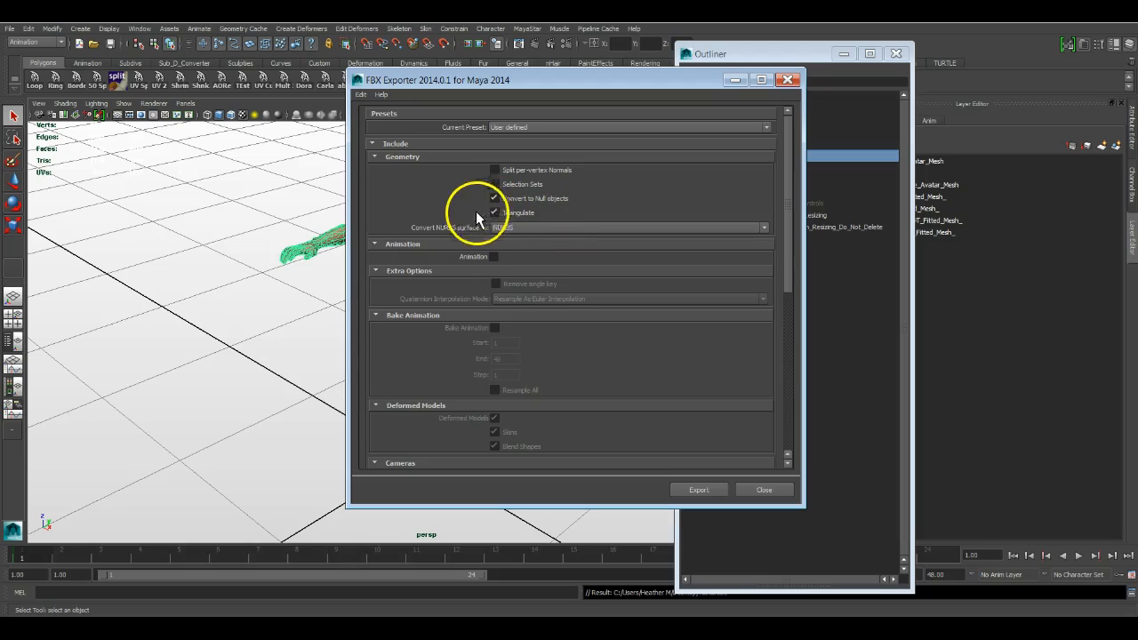
# Turn the Animation export option on and off again, and try to change Deformed Models while Animation is off.
pyautogui.click(495, 256)
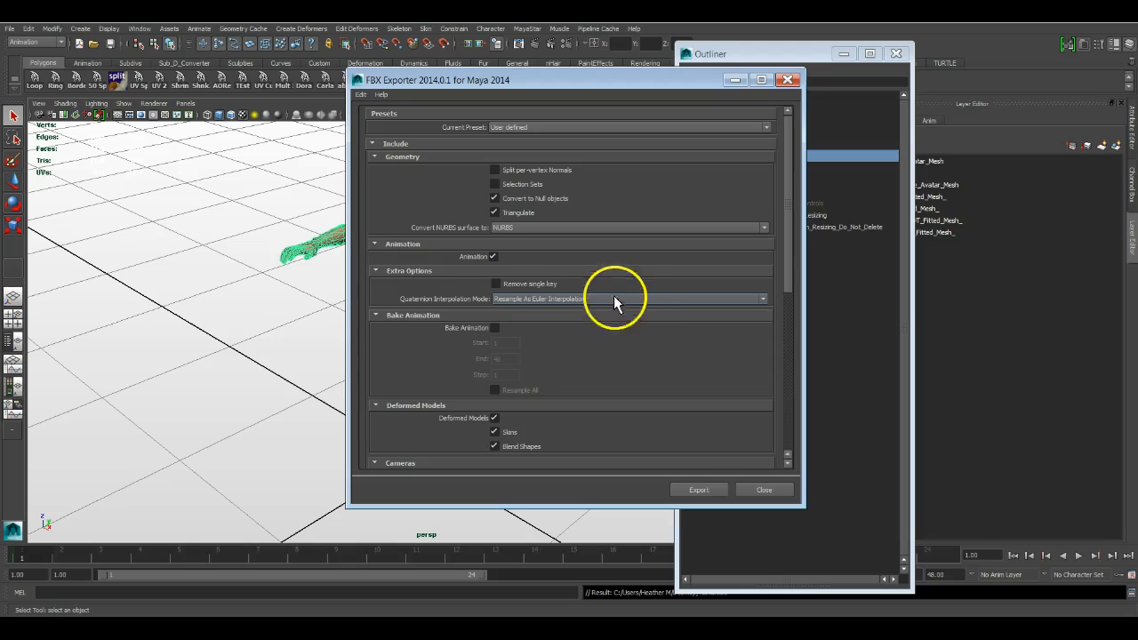
pyautogui.click(495, 257)
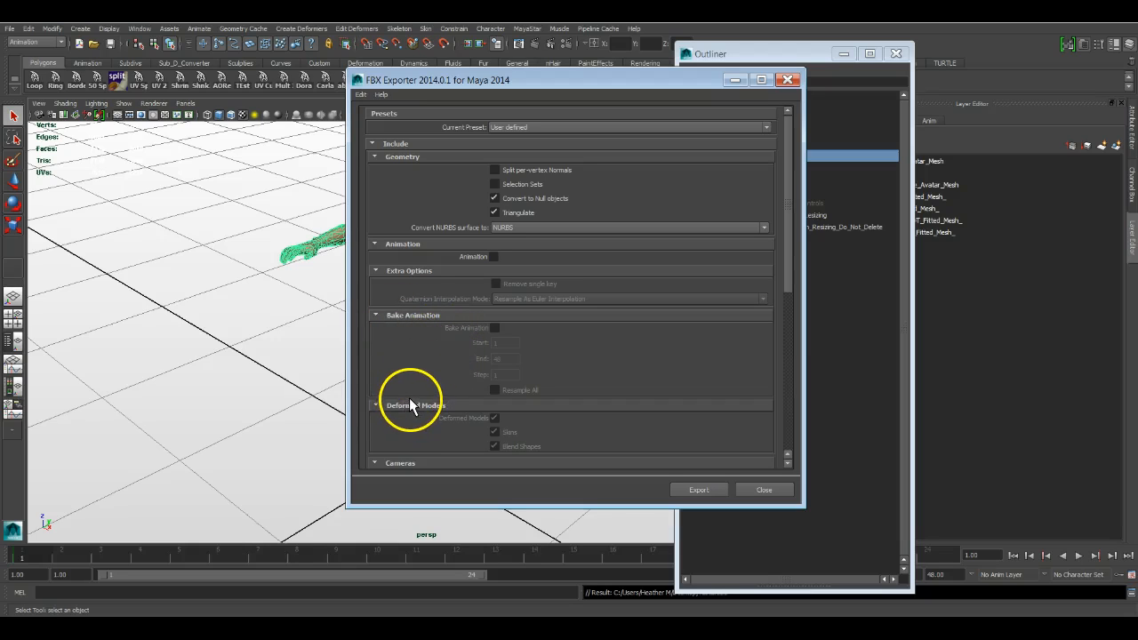
pyautogui.scroll(-3, 410, 400)
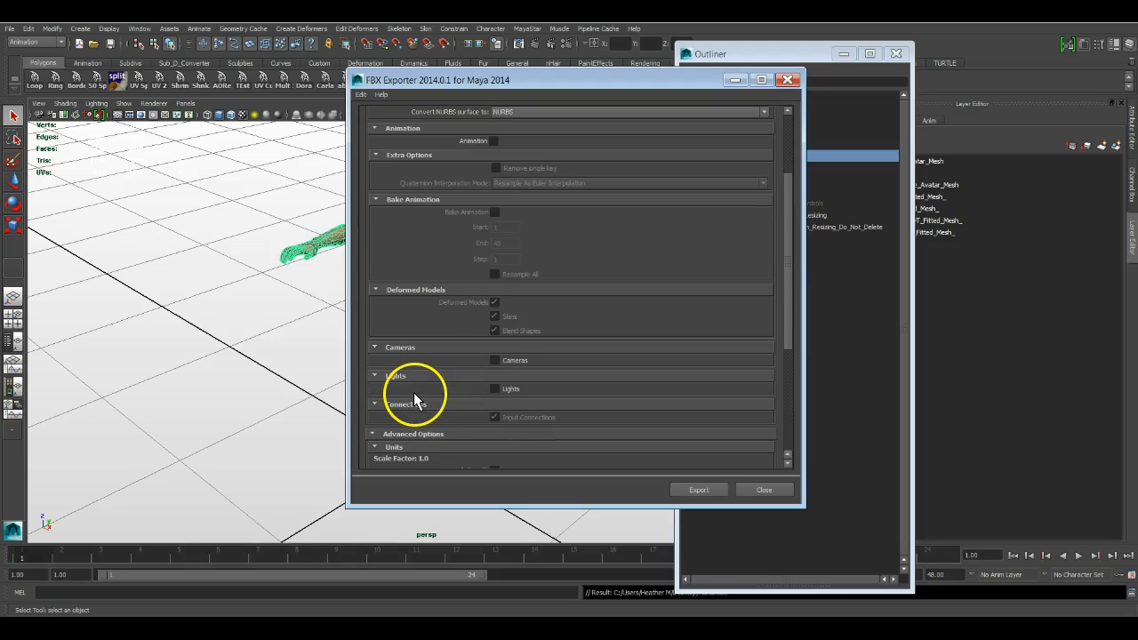
pyautogui.click(494, 303)
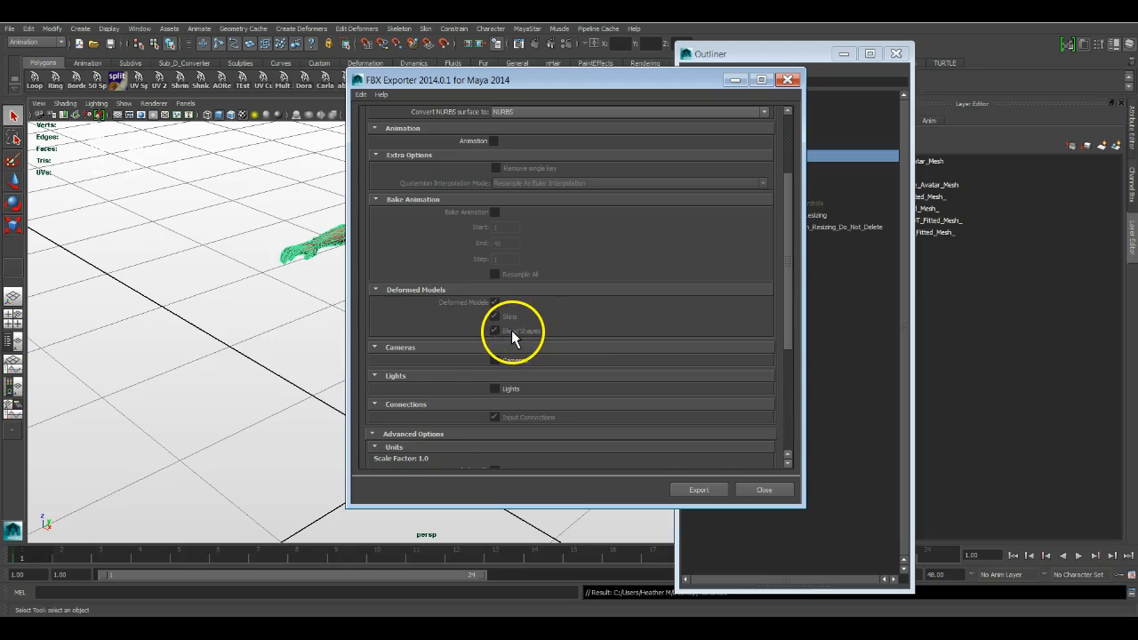
pyautogui.click(496, 304)
pyautogui.scroll(2, 504, 294)
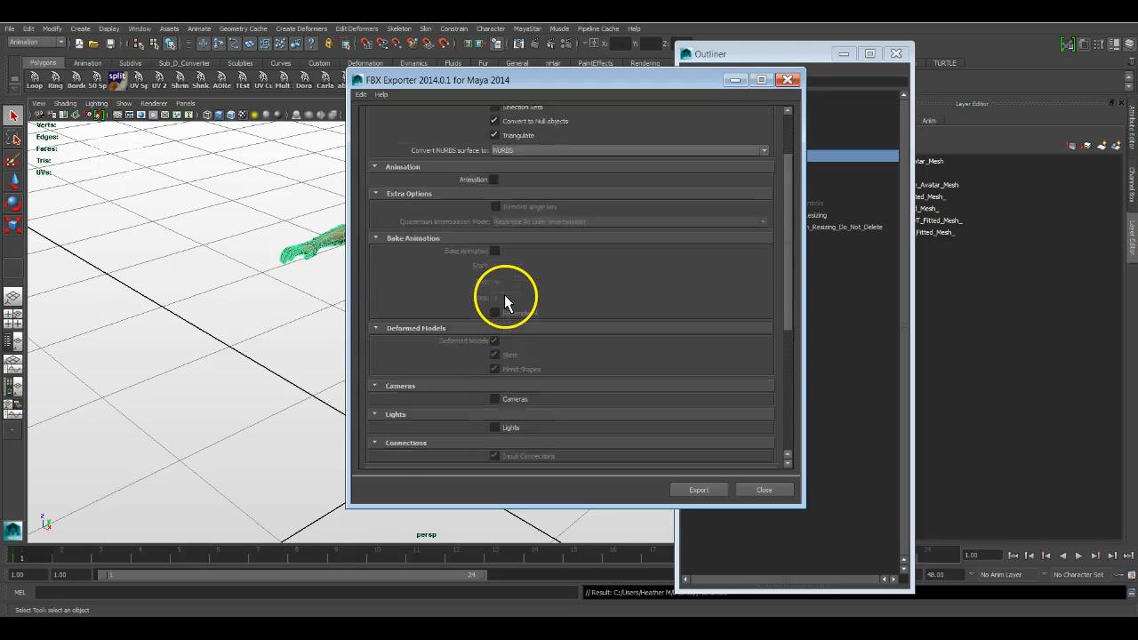
# Enable Animation, turn off Blend Shapes and Deformed Models, and disable Animation again.
pyautogui.click(494, 218)
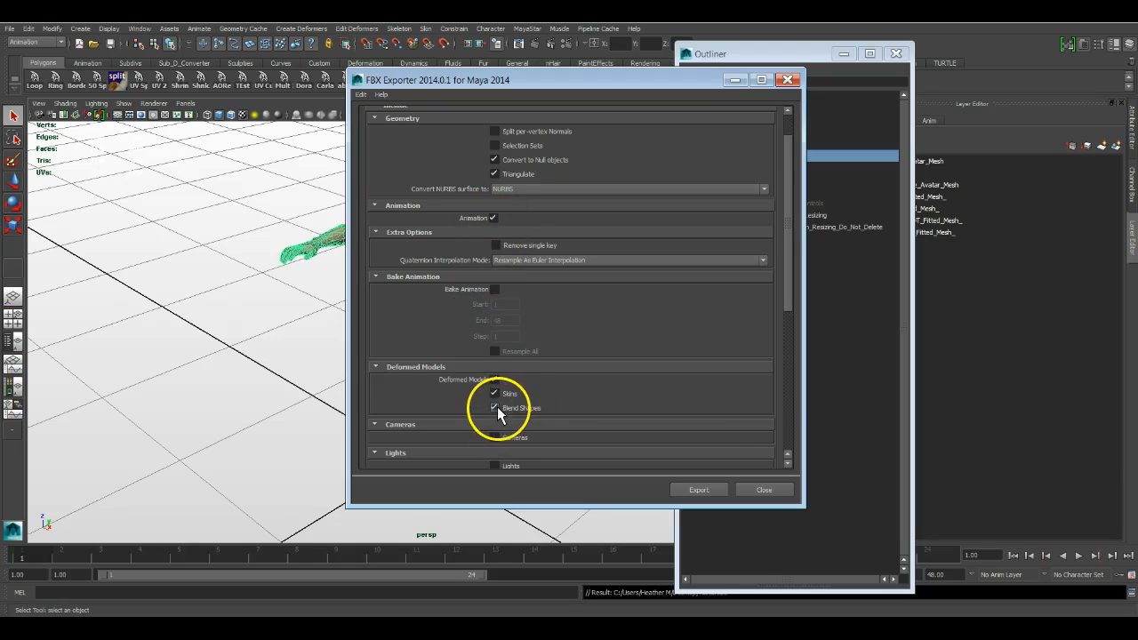
pyautogui.click(495, 379)
pyautogui.click(495, 380)
pyautogui.click(496, 380)
pyautogui.click(496, 380)
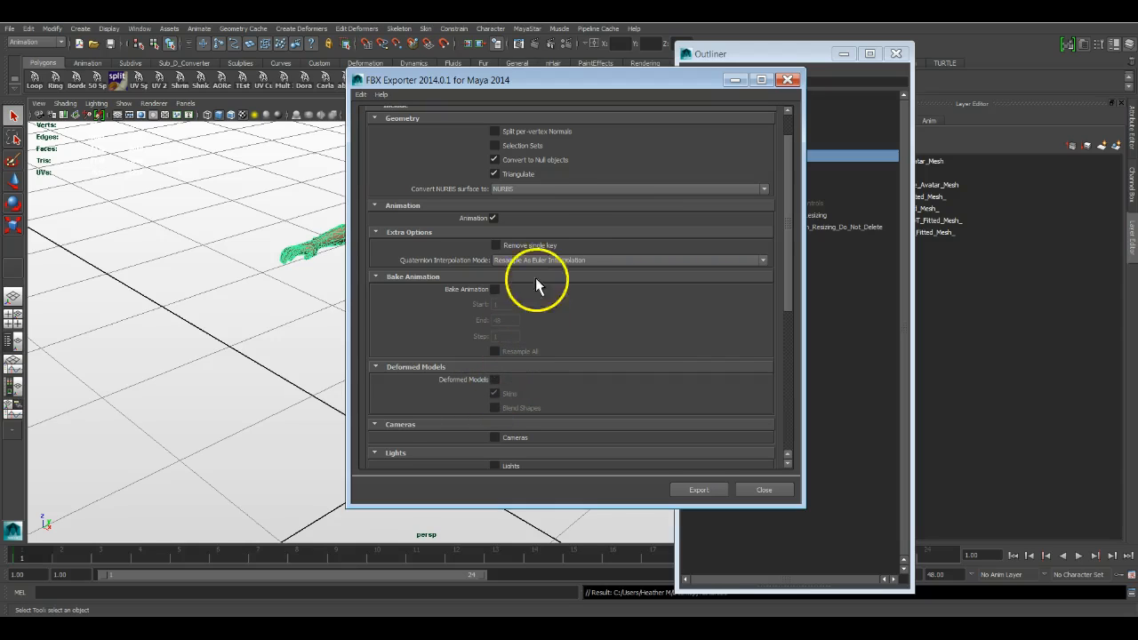
pyautogui.click(495, 219)
# Turn Automatic units on and off again in the exporter's Advanced Options.
pyautogui.scroll(-3, 512, 322)
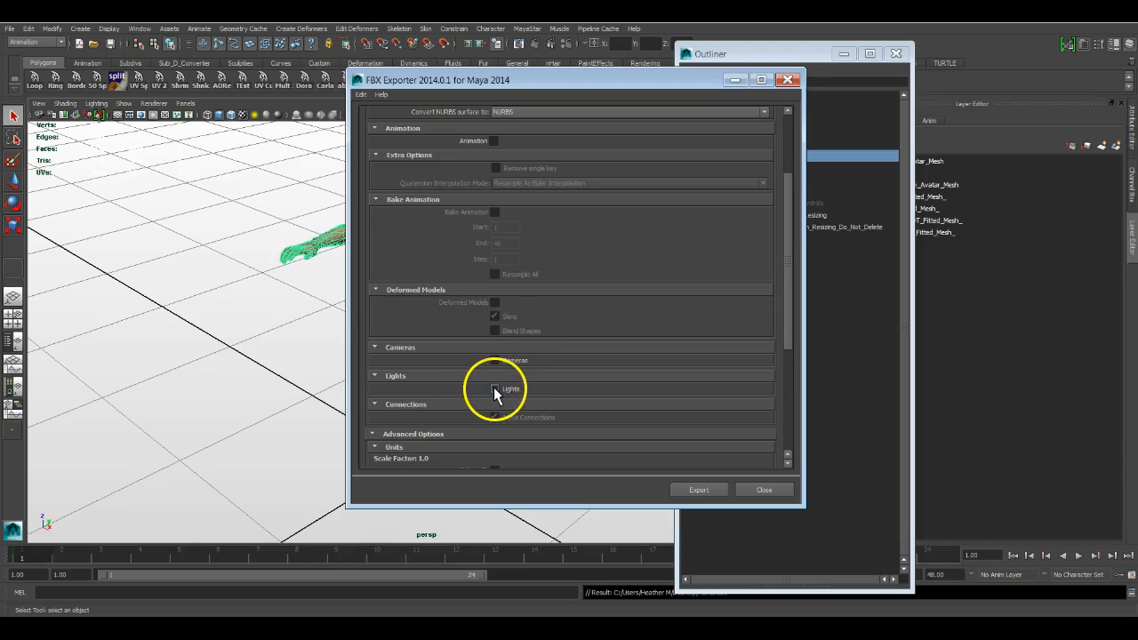
pyautogui.scroll(-3, 515, 369)
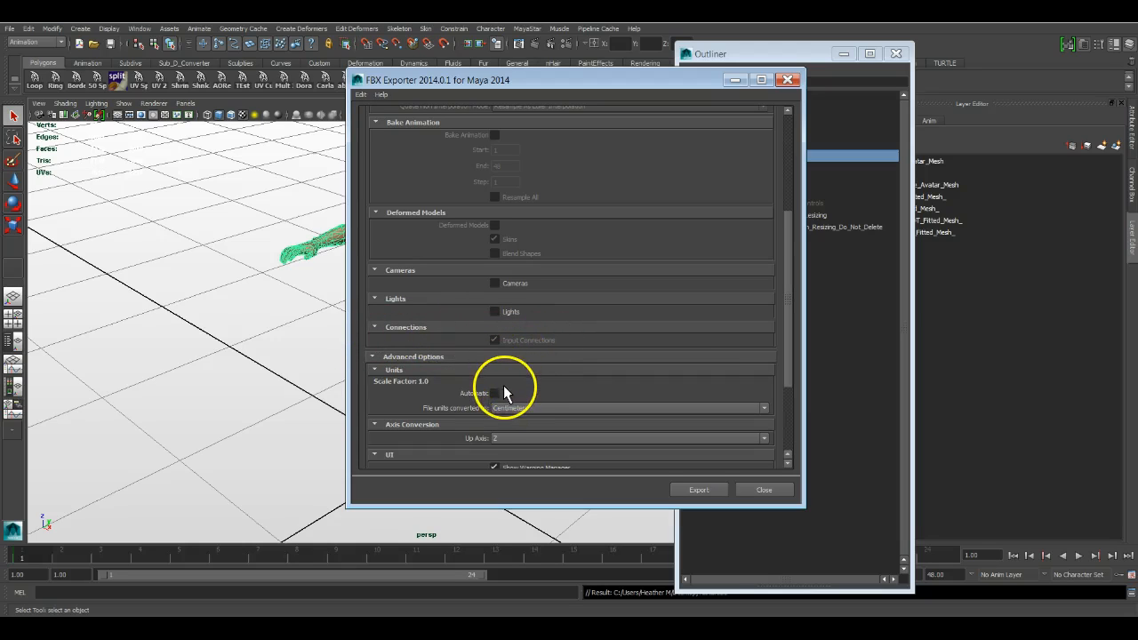
pyautogui.scroll(-3, 498, 396)
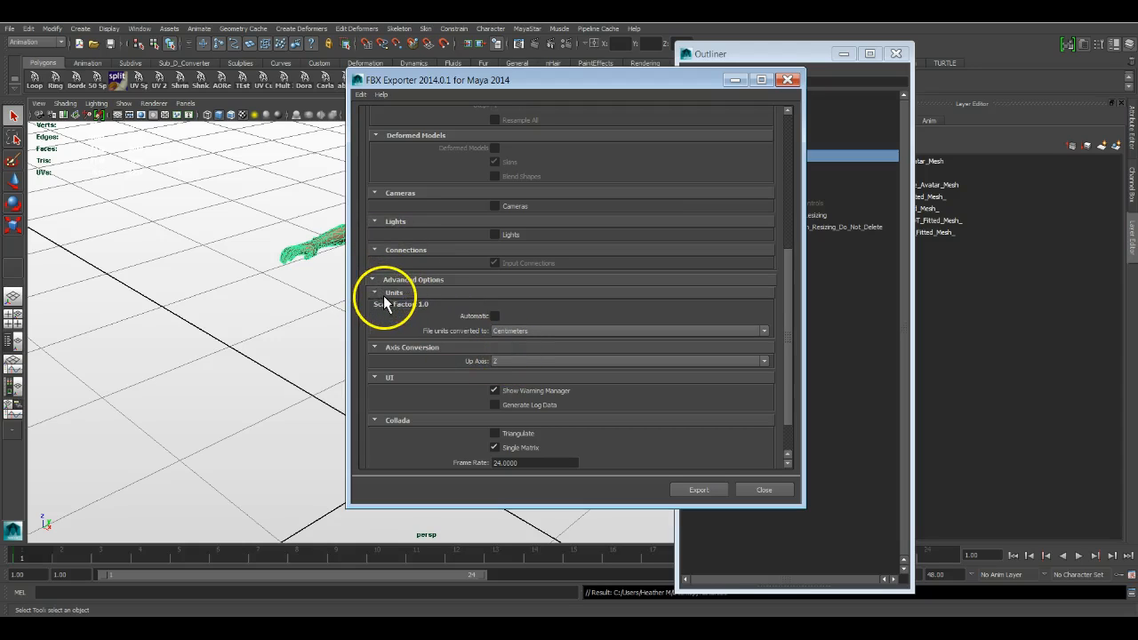
pyautogui.click(494, 317)
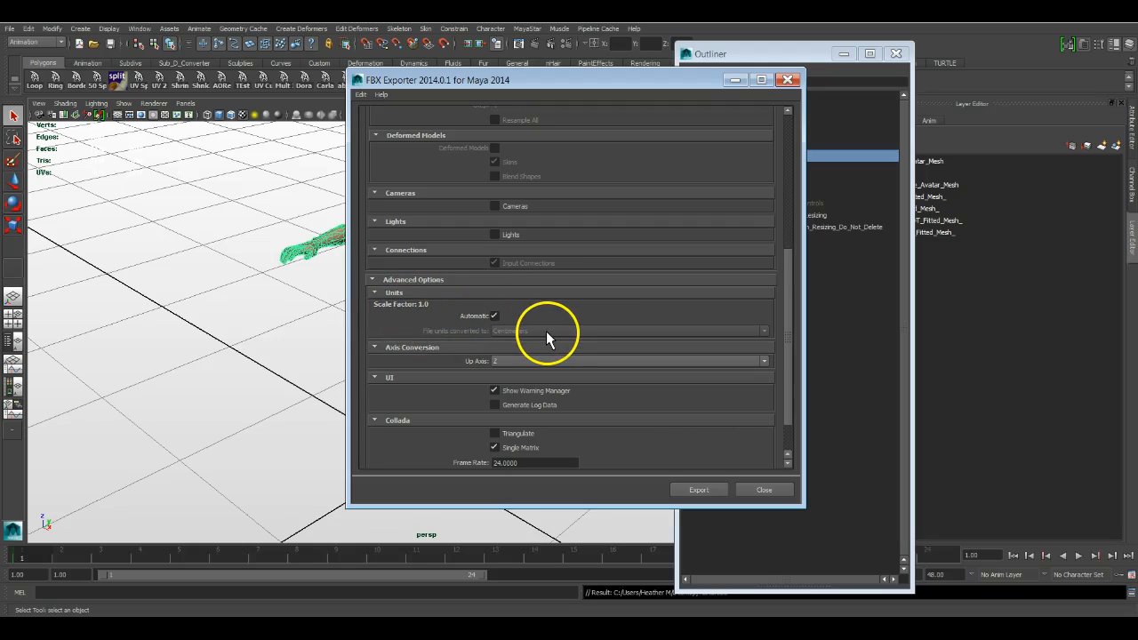
pyautogui.click(495, 316)
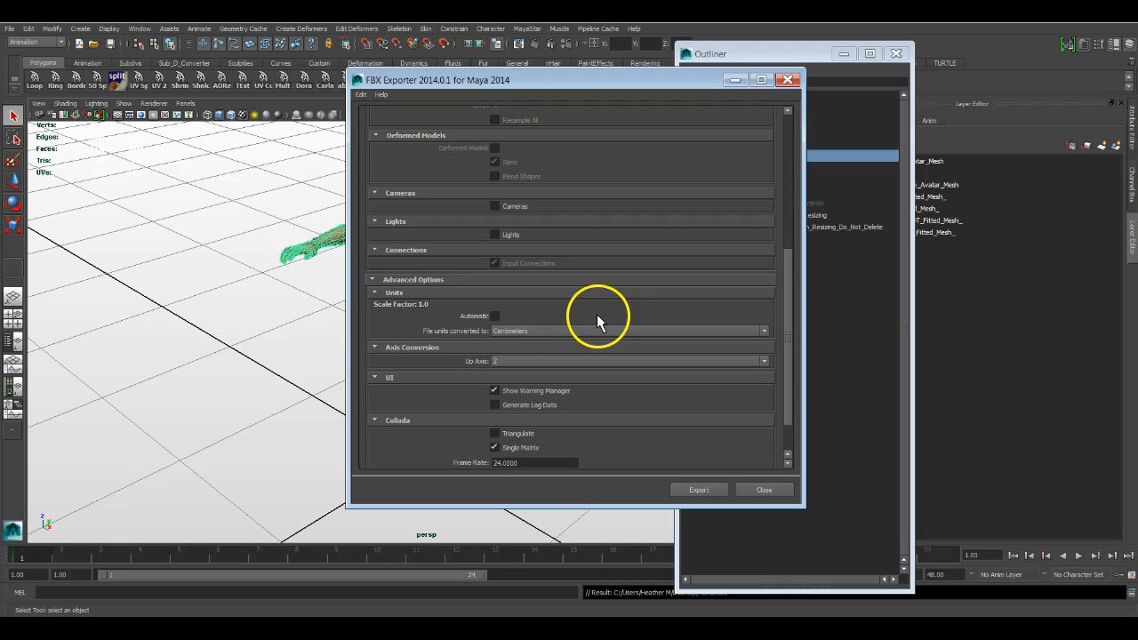
# Switch the converted file units between Meters and Centimeters several times to compare the scale factor, ending on Centimeters.
pyautogui.click(502, 330)
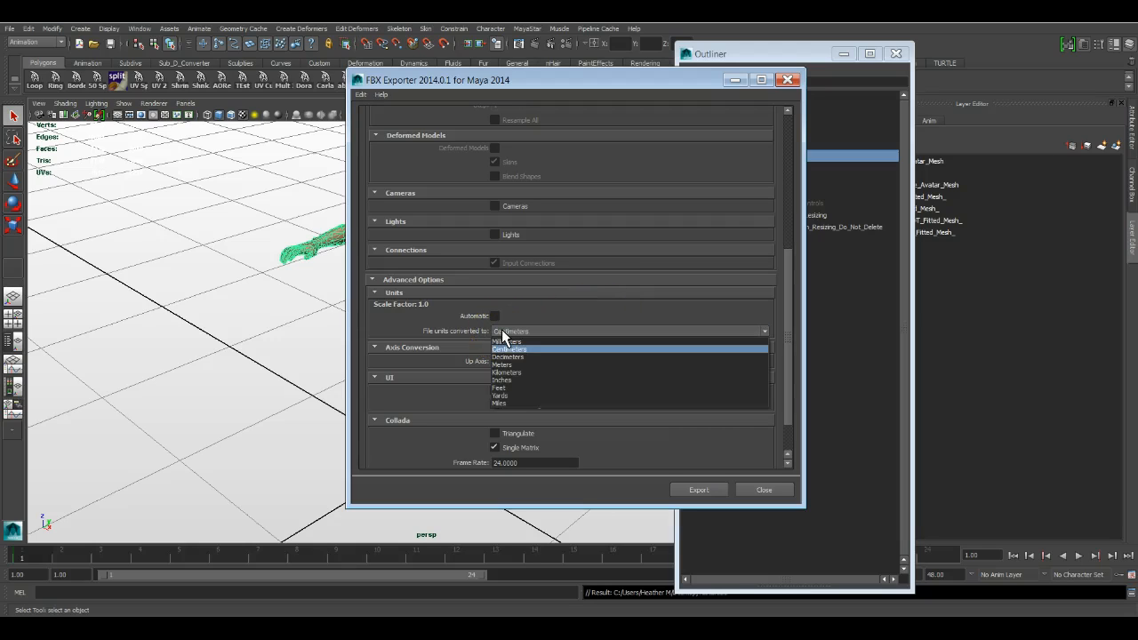
pyautogui.click(506, 365)
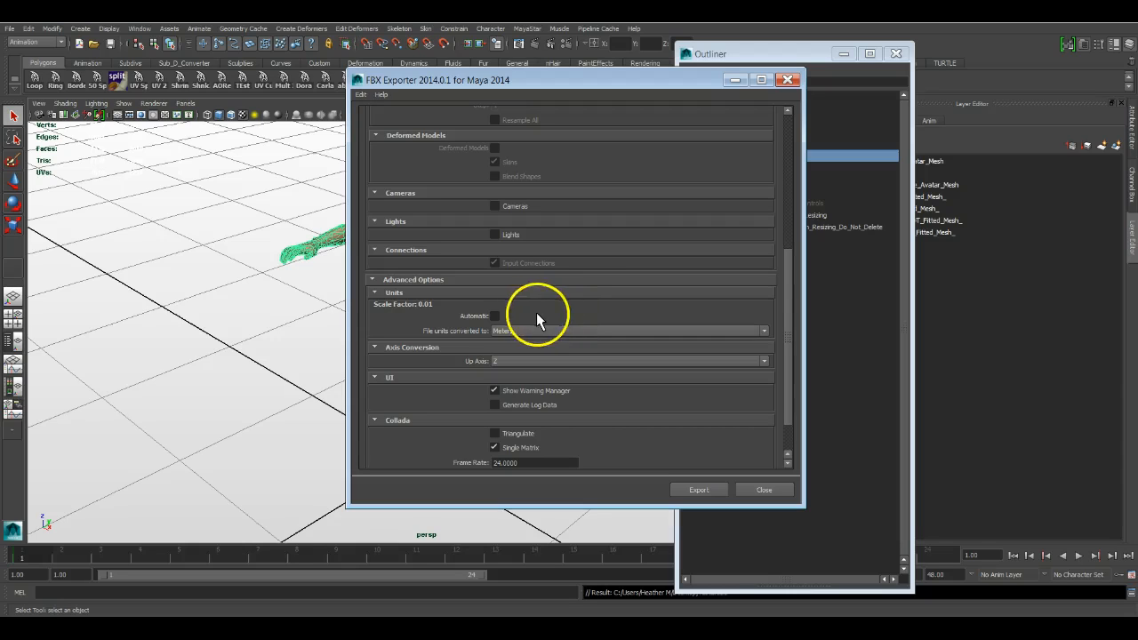
pyautogui.click(502, 325)
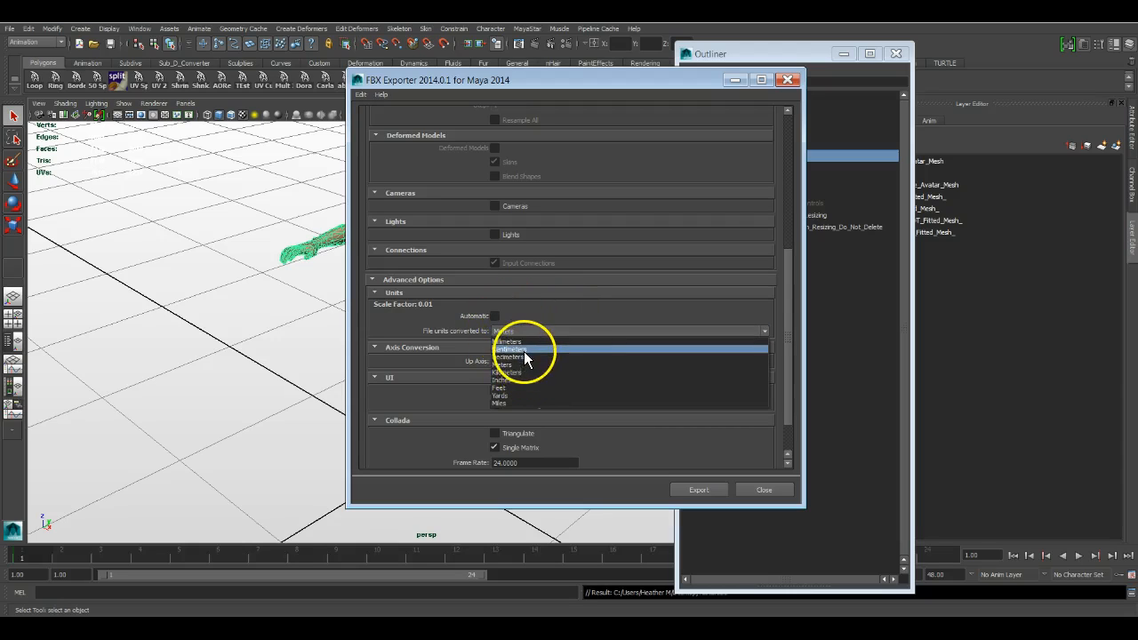
pyautogui.click(524, 351)
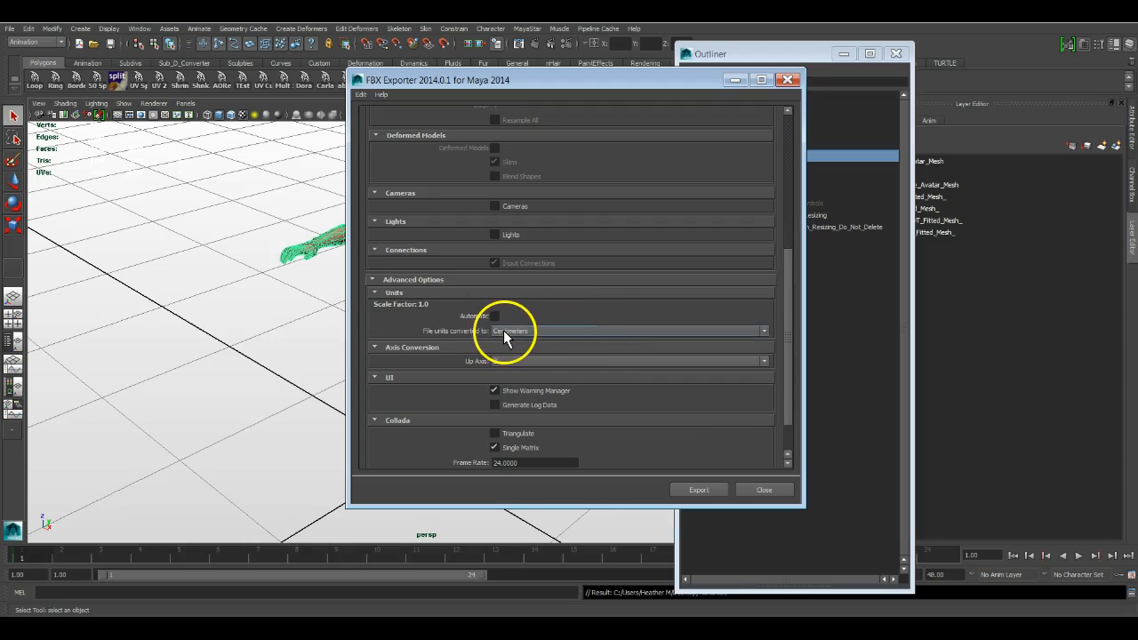
pyautogui.click(503, 329)
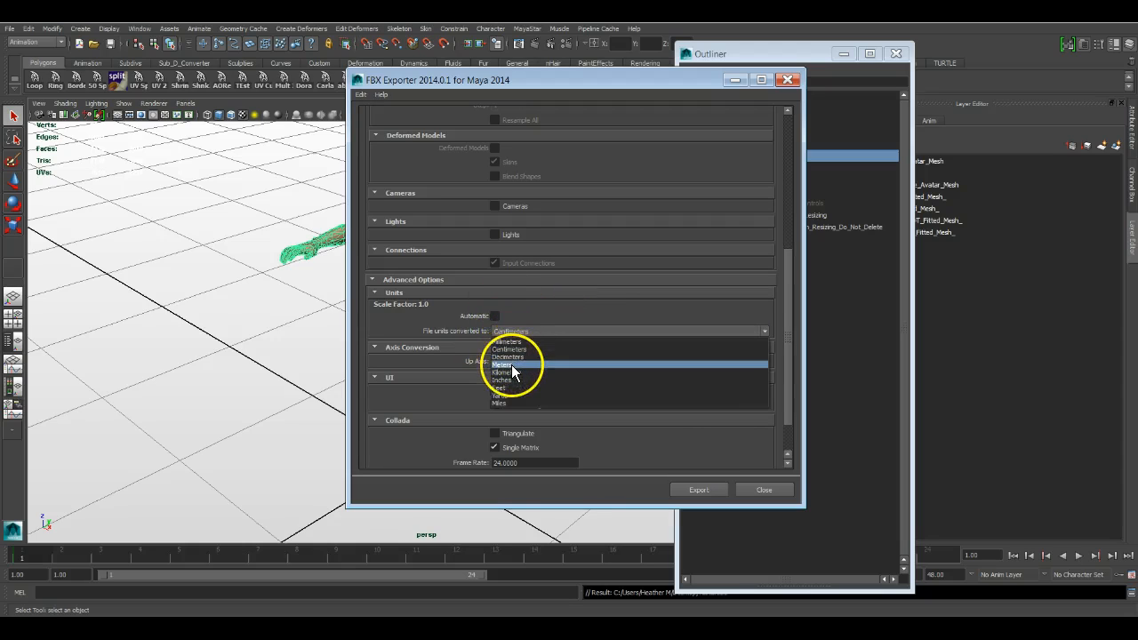
pyautogui.click(512, 364)
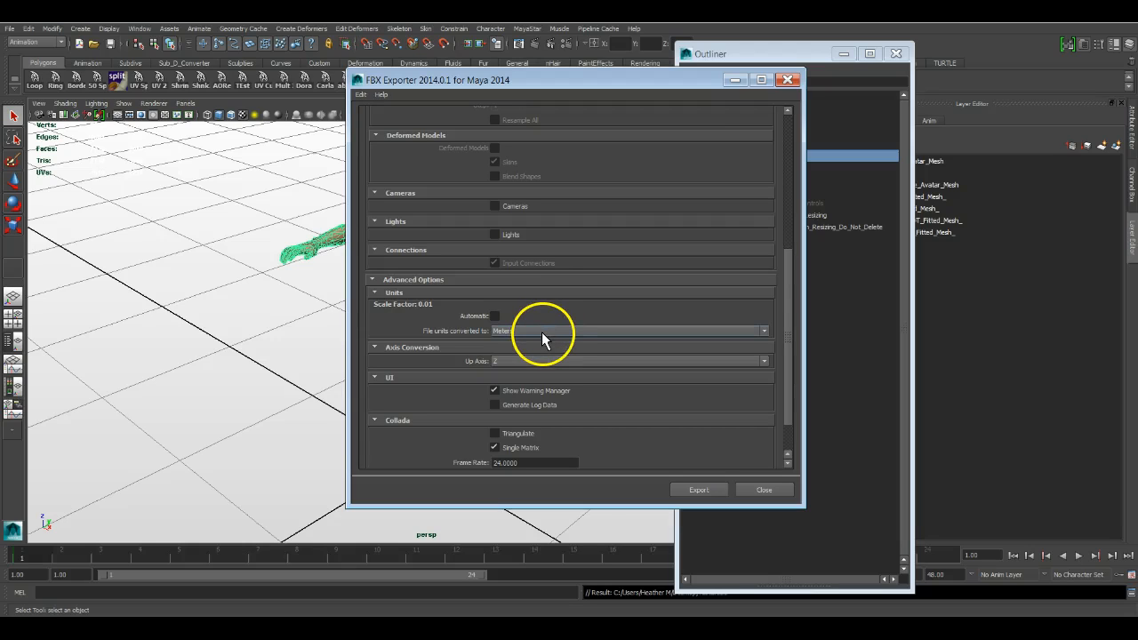
pyautogui.click(540, 330)
pyautogui.click(538, 345)
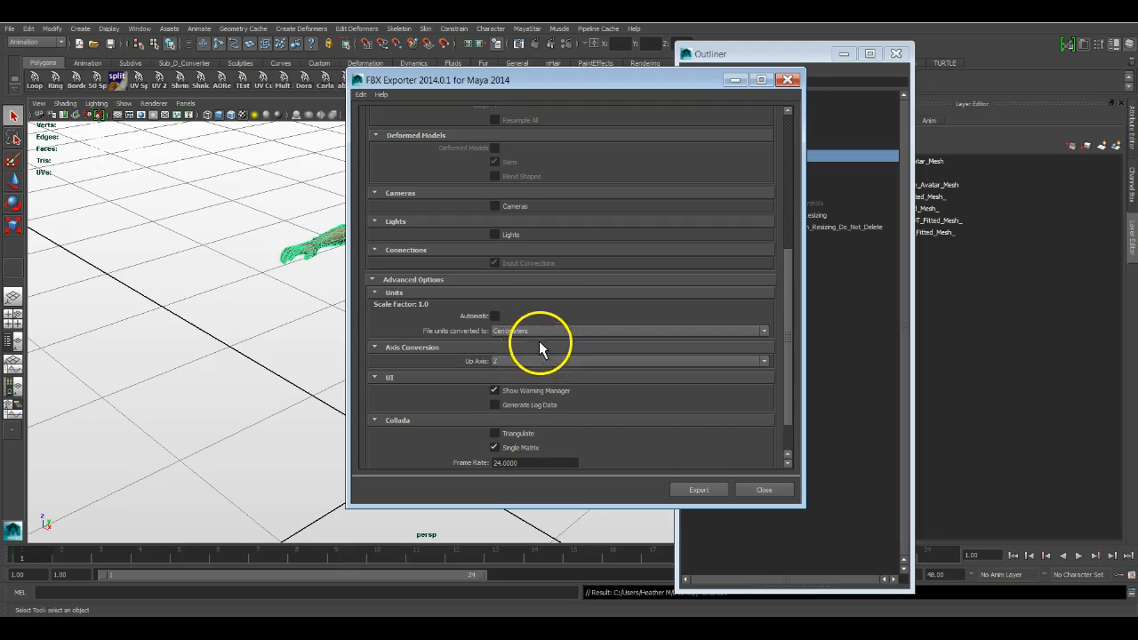
pyautogui.click(548, 329)
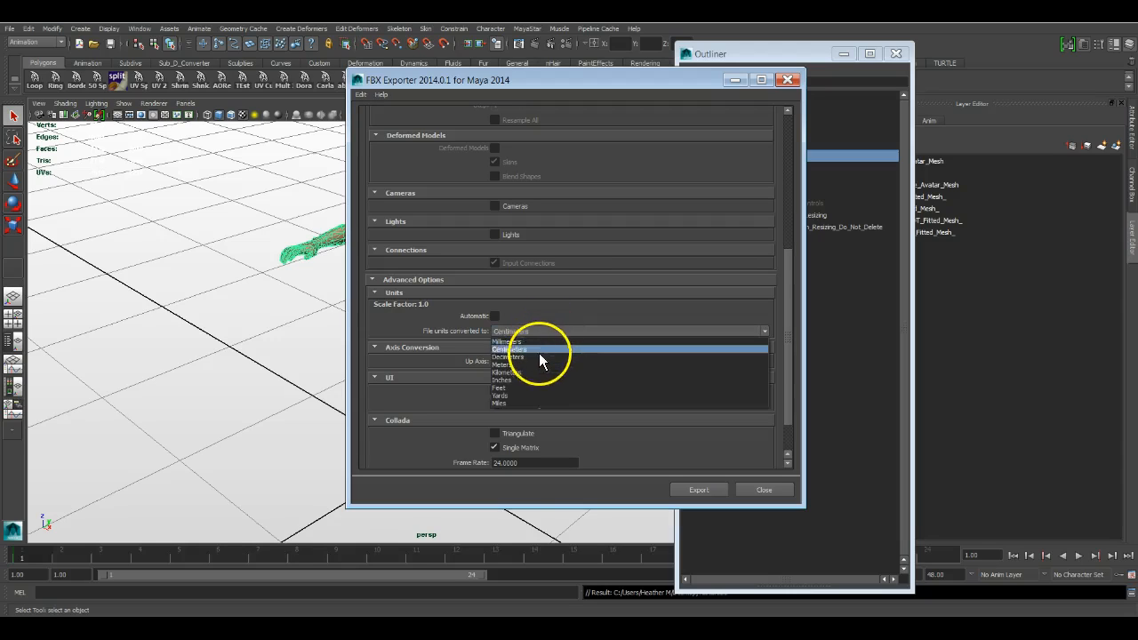
pyautogui.click(539, 364)
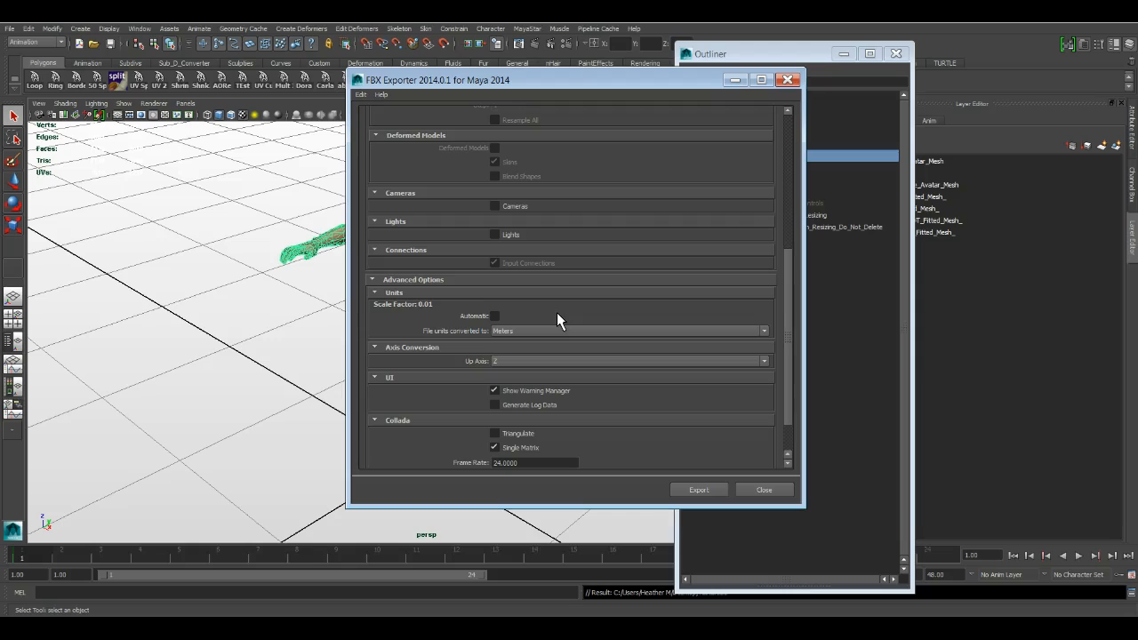
pyautogui.click(508, 328)
pyautogui.click(513, 343)
# Toggle the Automatic units option and leave it off with the file units at Centimeters.
pyautogui.click(495, 316)
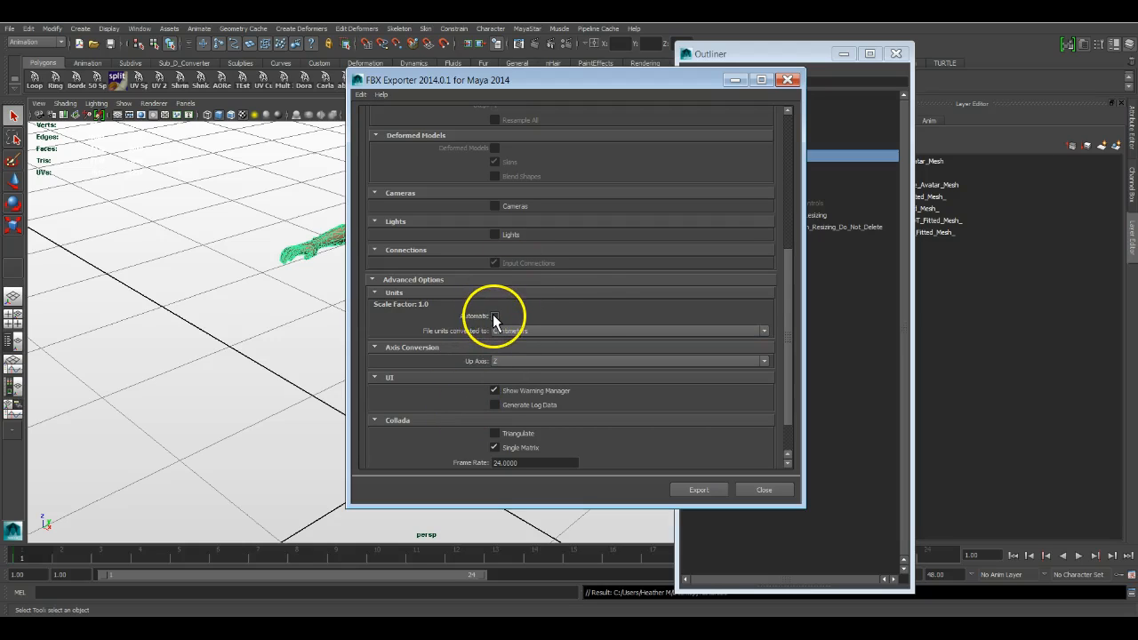
pyautogui.click(495, 317)
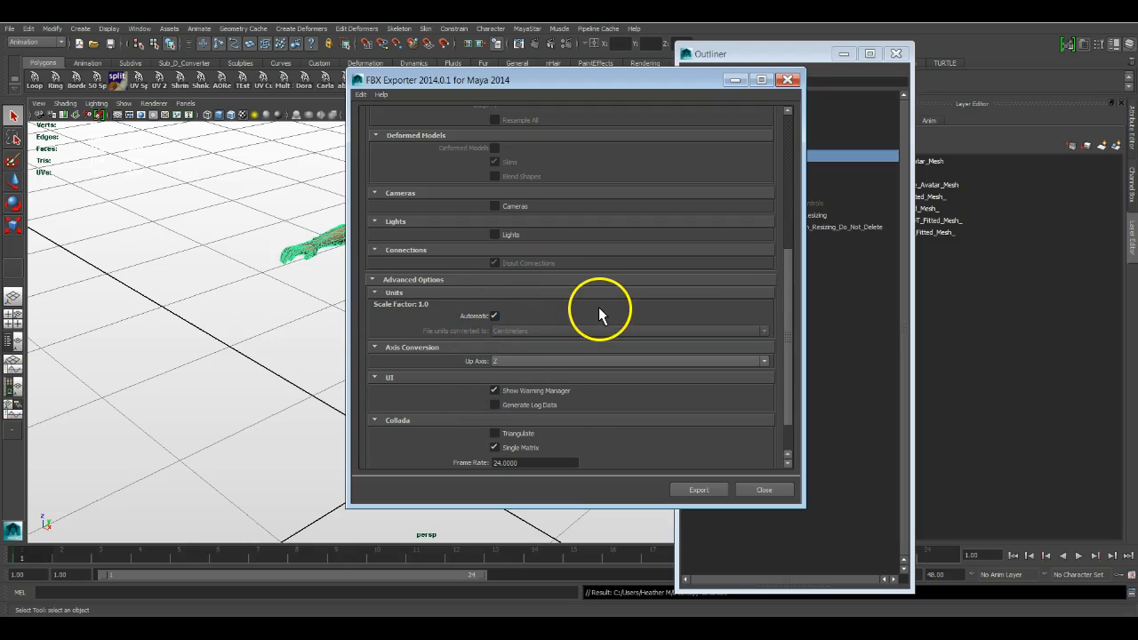
pyautogui.click(495, 316)
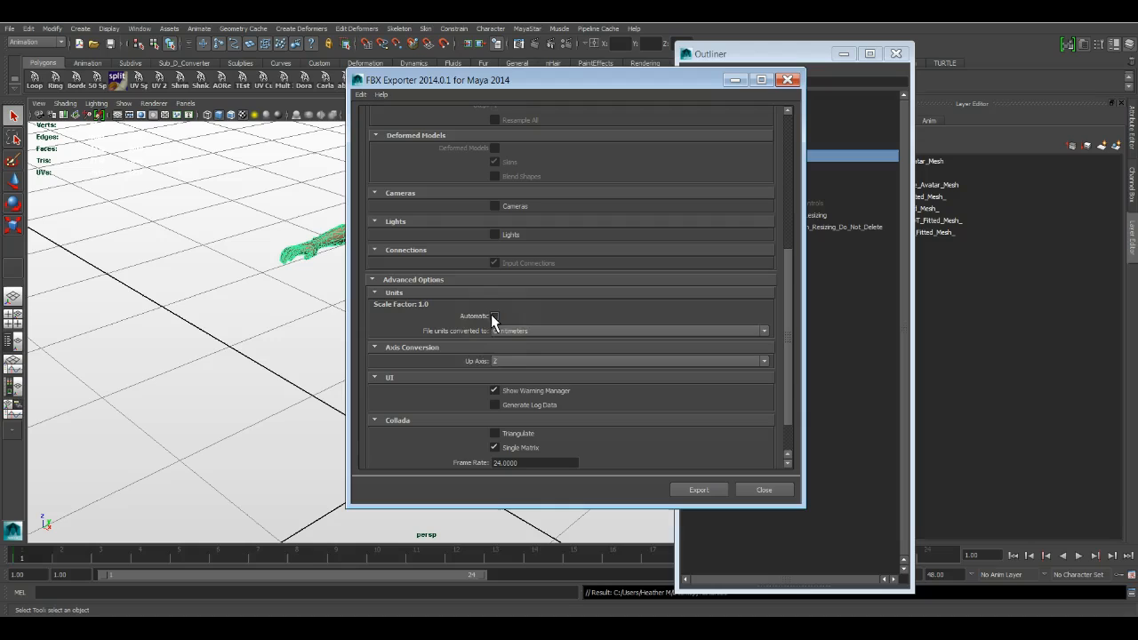
# Keep the Up Axis at Z under Axis Conversion and enable Triangulate in the Collada options.
pyautogui.click(512, 363)
pyautogui.click(502, 362)
pyautogui.click(476, 341)
pyautogui.scroll(-2, 466, 396)
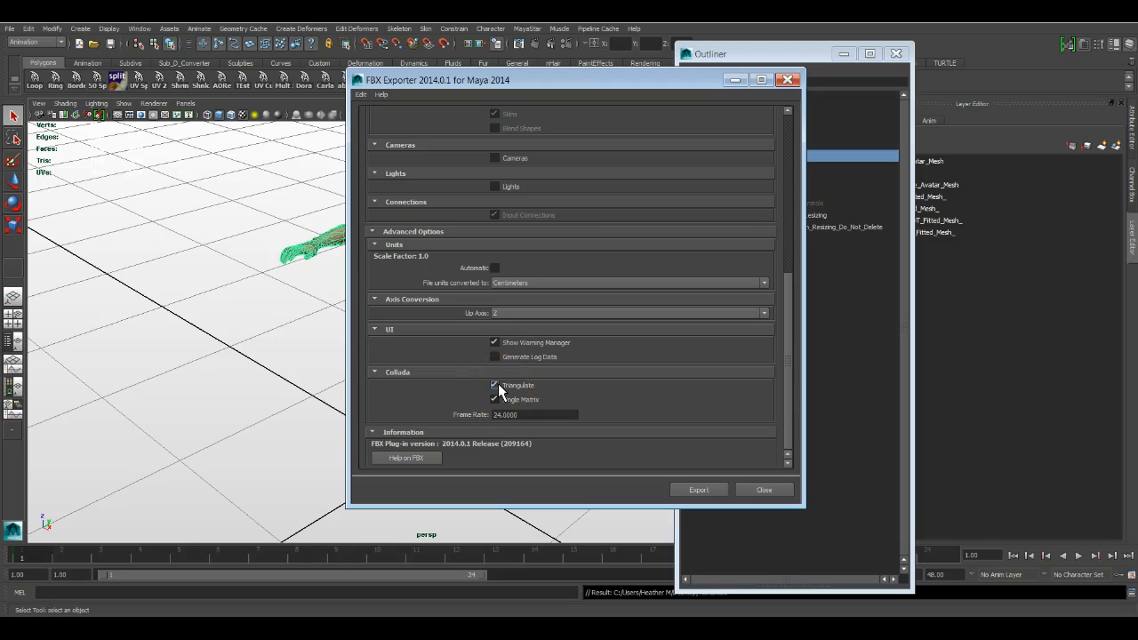
# Review the exporter's settings again, from Geometry and Animation through Units, Axis Conversion and Collada.
pyautogui.scroll(12, 483, 375)
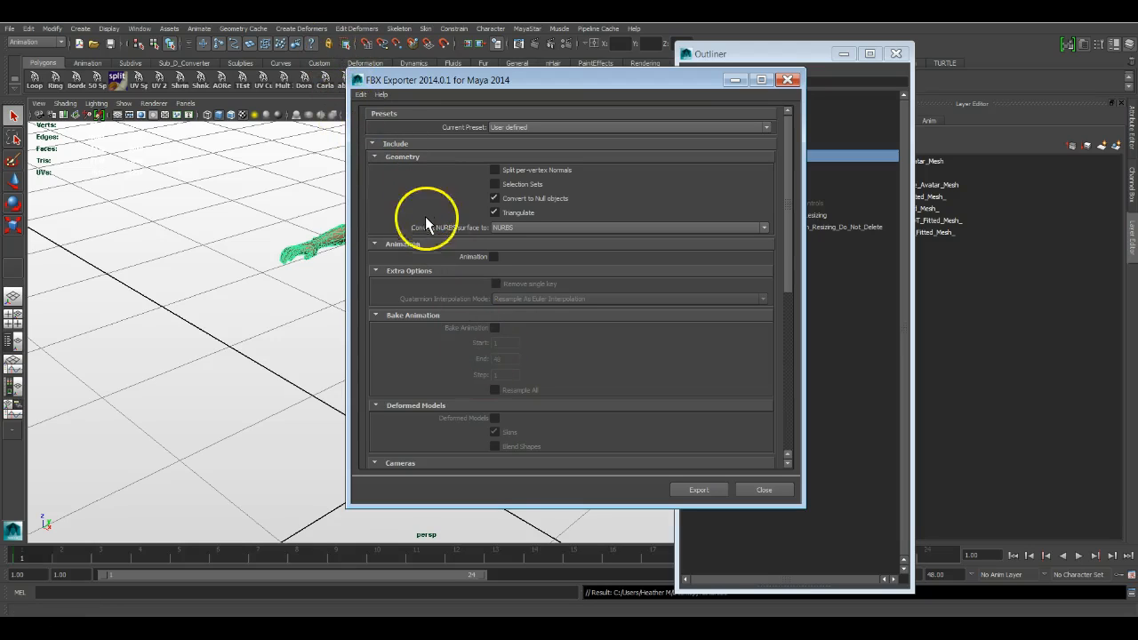
pyautogui.scroll(-8, 435, 240)
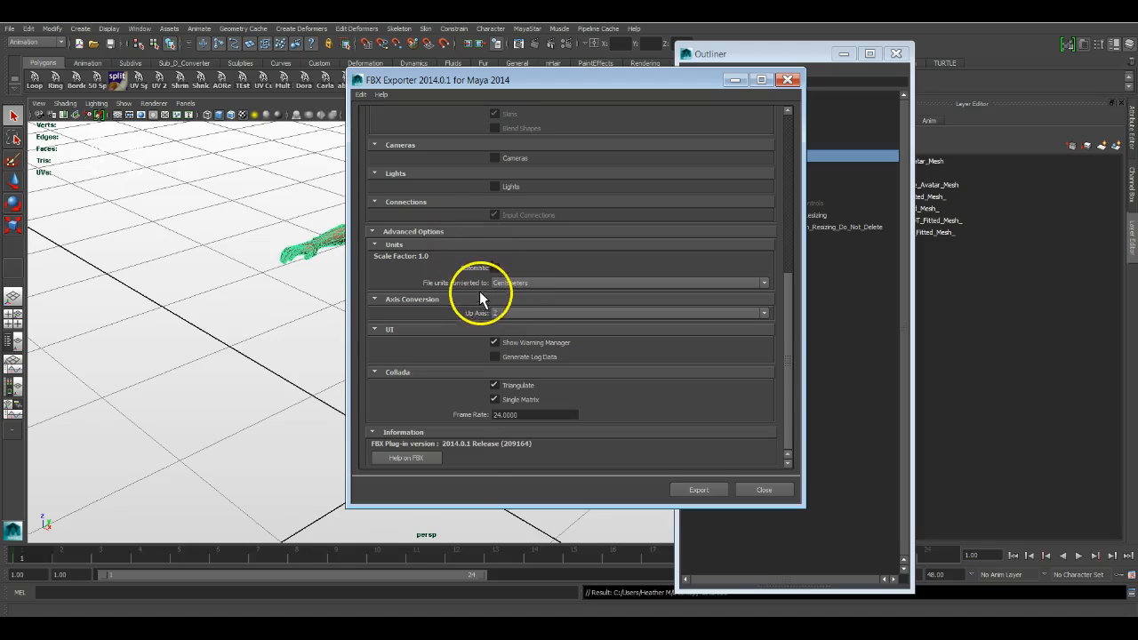
pyautogui.scroll(8, 471, 284)
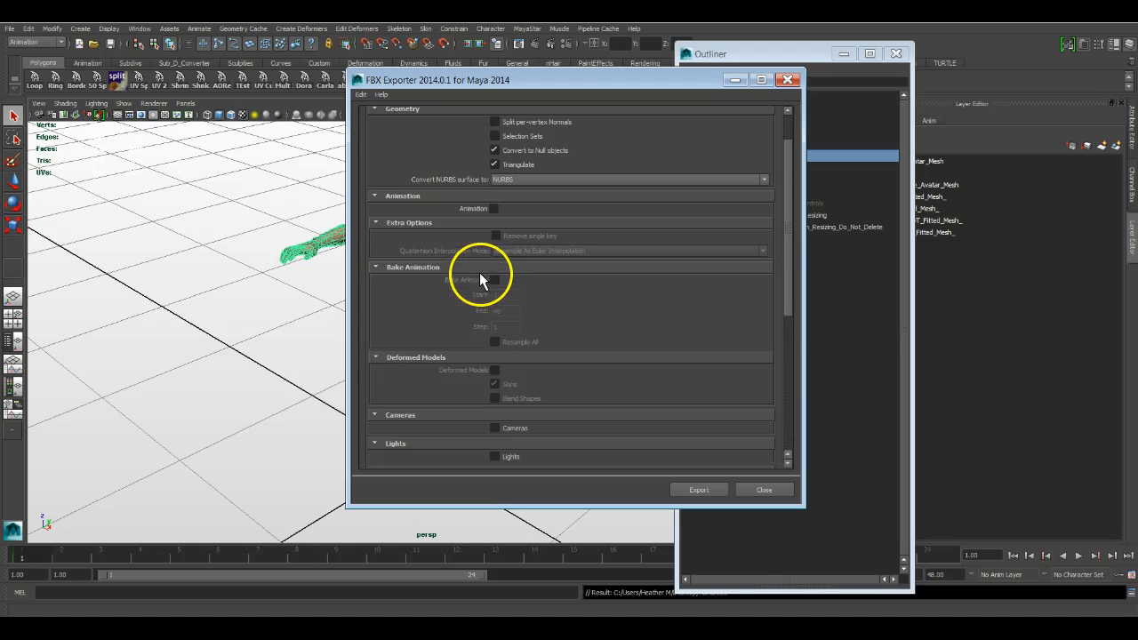
pyautogui.scroll(2, 480, 281)
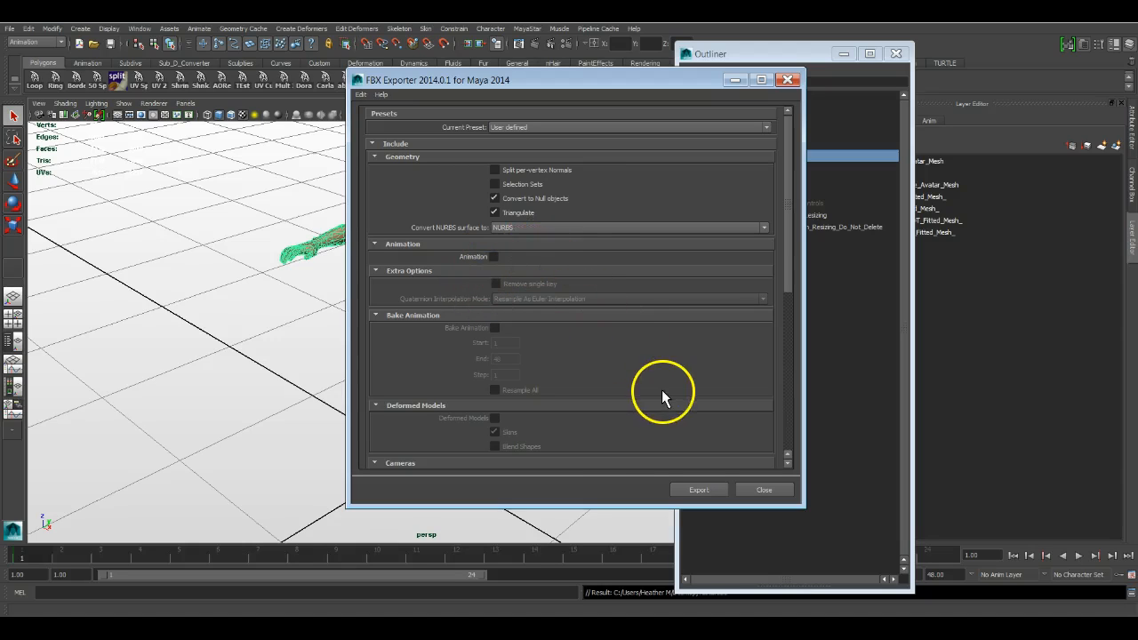
pyautogui.scroll(-2, 591, 342)
pyautogui.scroll(-5, 589, 336)
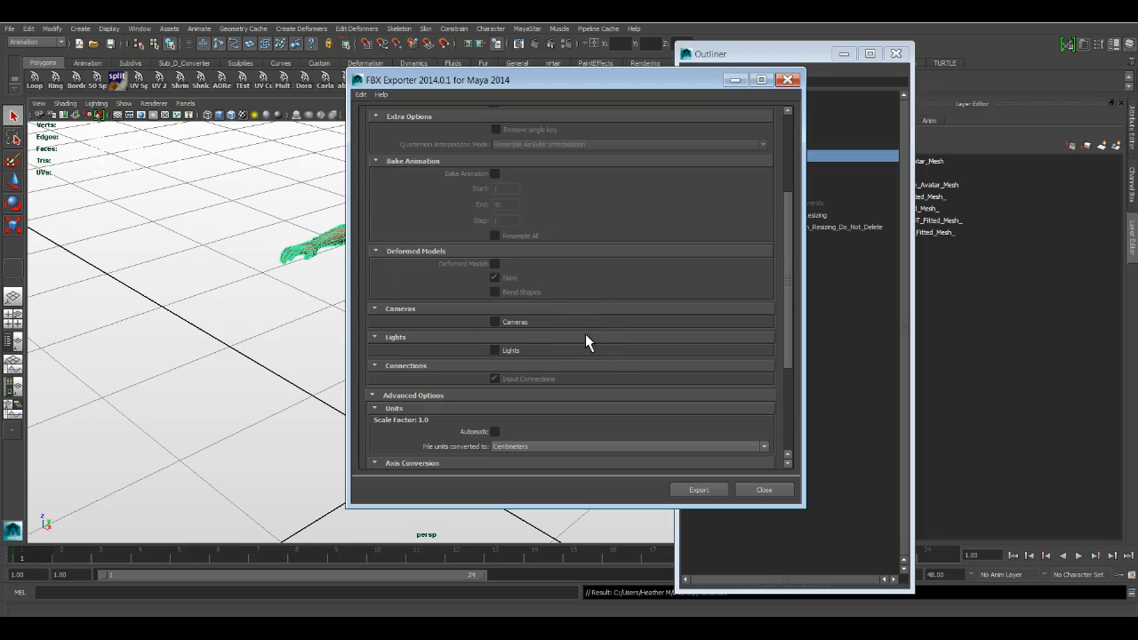
pyautogui.scroll(-2, 656, 402)
# Move the exporter window aside to check the Remove MAYASTAR Not Skeleton option, and move it back.
pyautogui.moveTo(597, 83); pyautogui.dragTo(433, 218)
pyautogui.moveTo(526, 267); pyautogui.dragTo(535, 264)
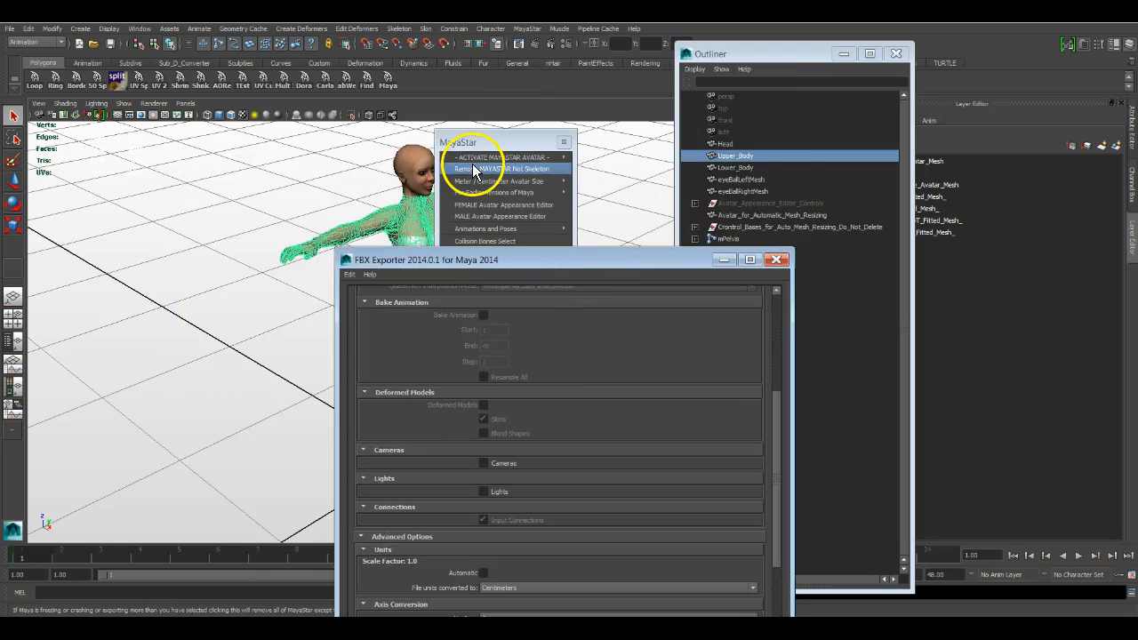
pyautogui.moveTo(508, 261); pyautogui.dragTo(538, 114)
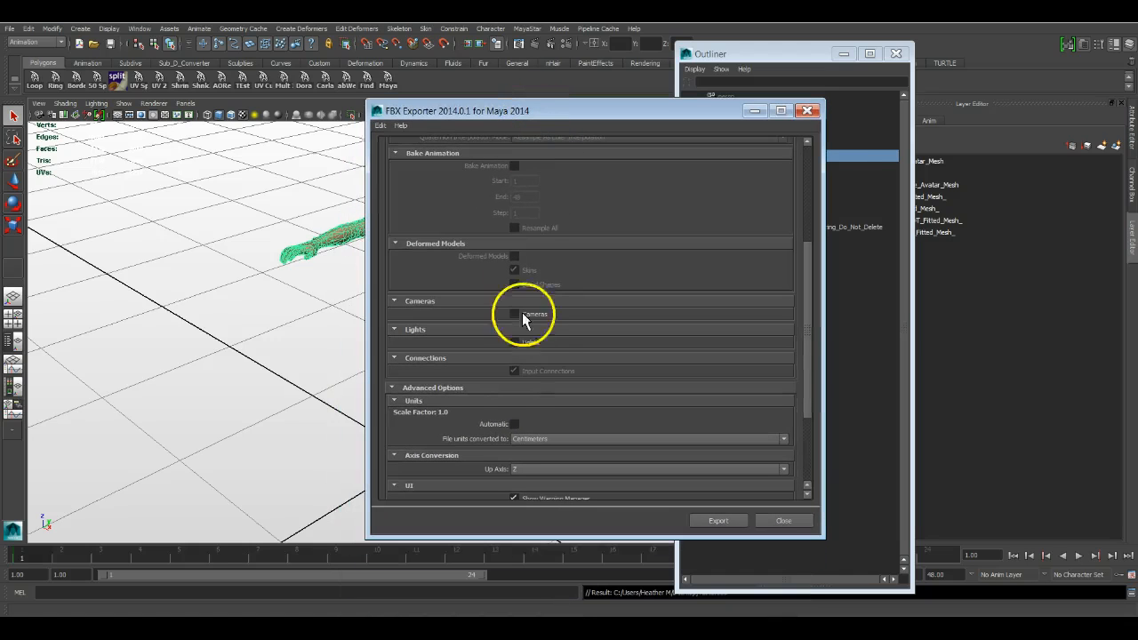
# Turn Automatic units on and off again, and close the FBX exporter without exporting.
pyautogui.click(515, 425)
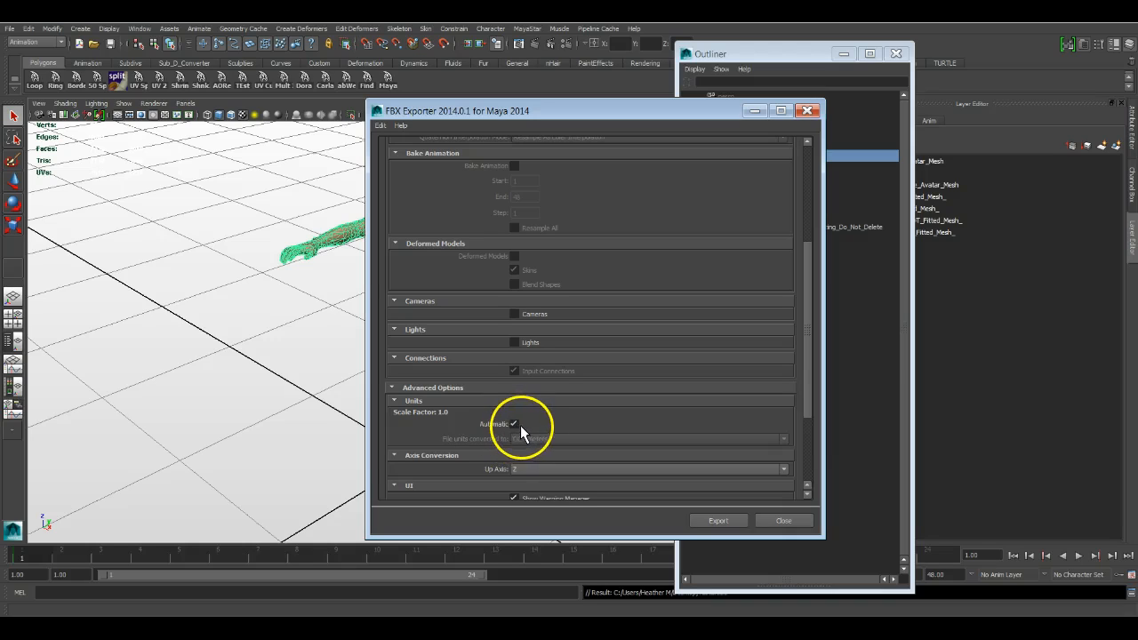
pyautogui.click(514, 424)
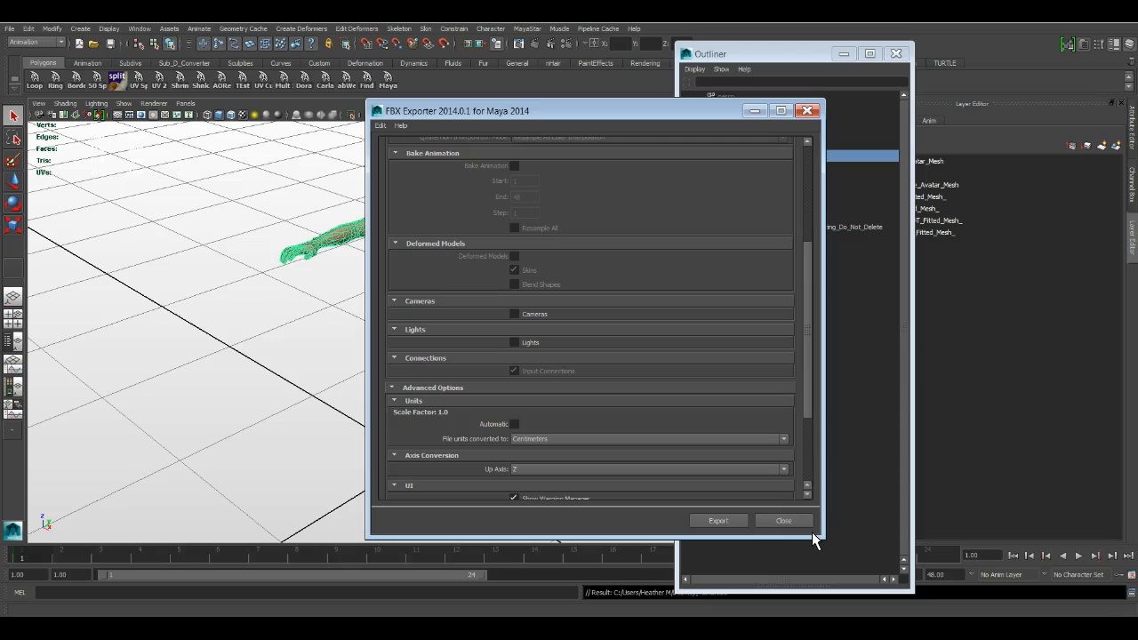
pyautogui.click(787, 520)
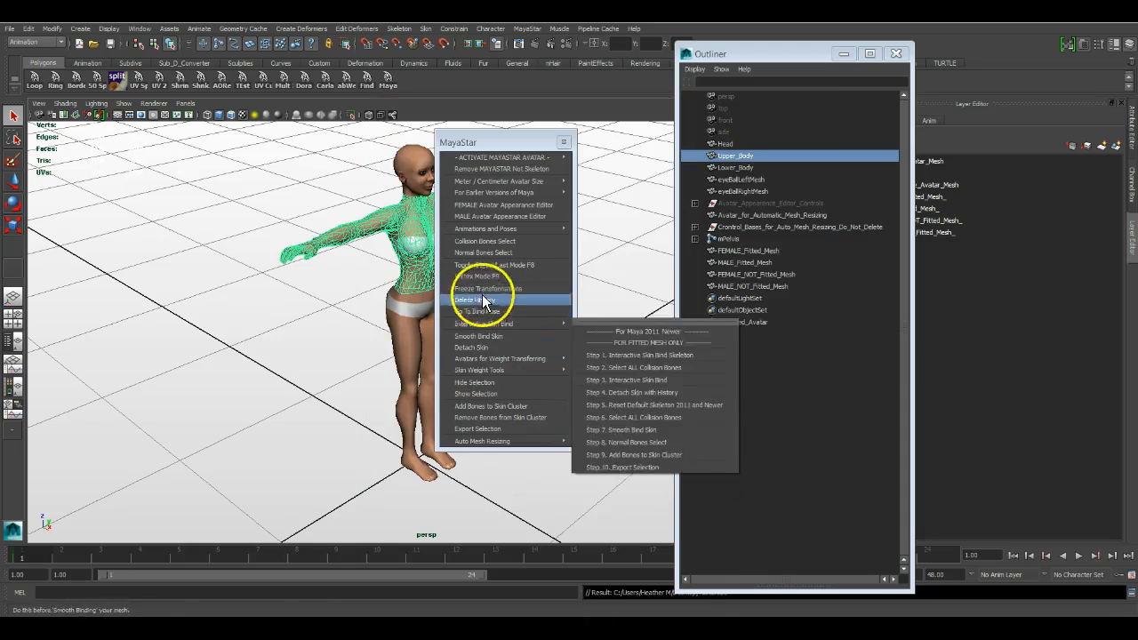
pyautogui.moveTo(511, 158)
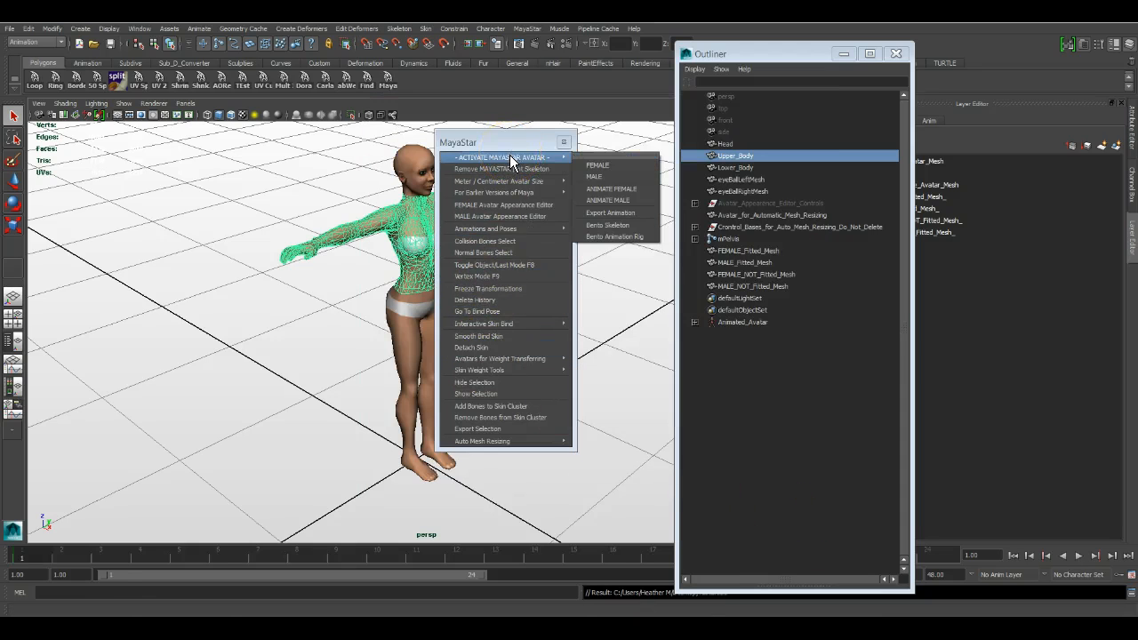